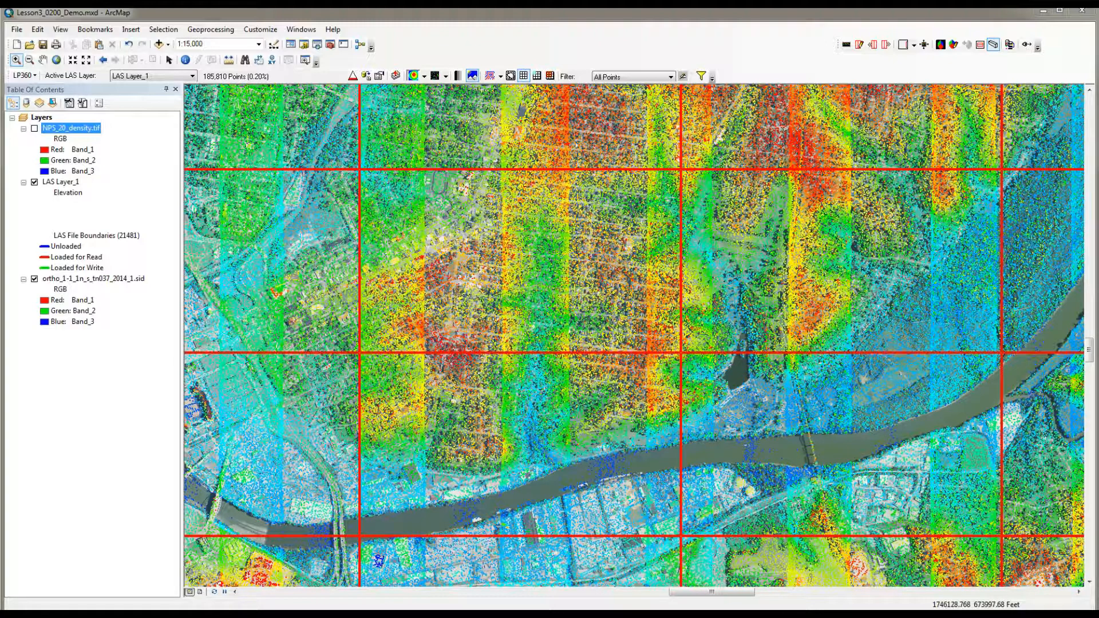
Step: Turn on the LP360 Point Cloud Tasks toolbar and display the point cloud task properties
{"action": "left_click", "coordinate": [260, 29]}
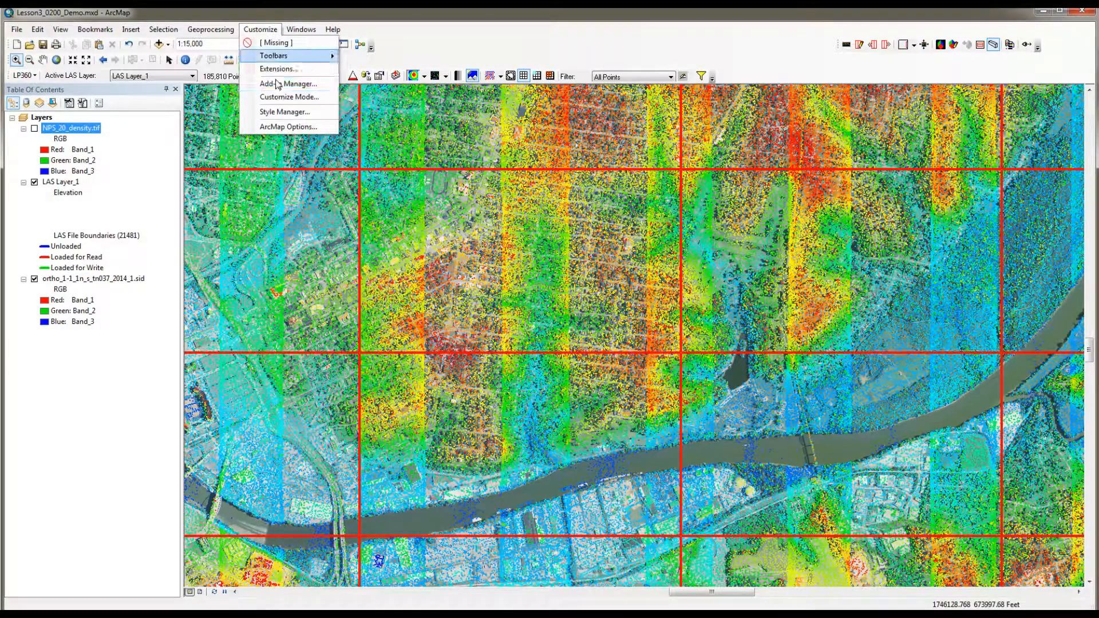
{"action": "mouse_move", "coordinate": [277, 57]}
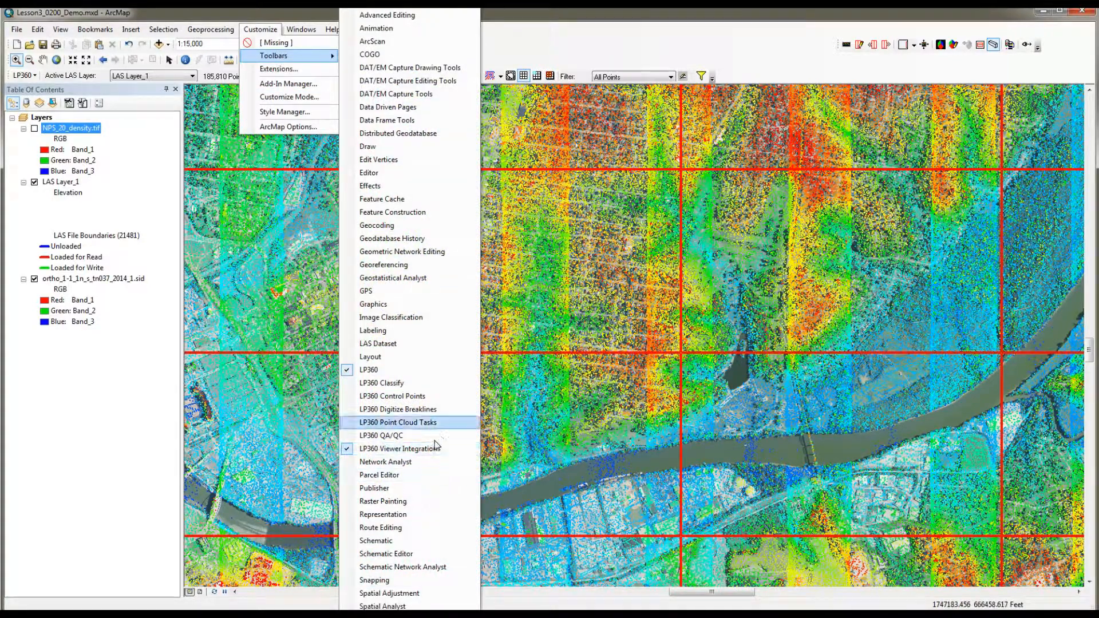
{"action": "left_click", "coordinate": [431, 426]}
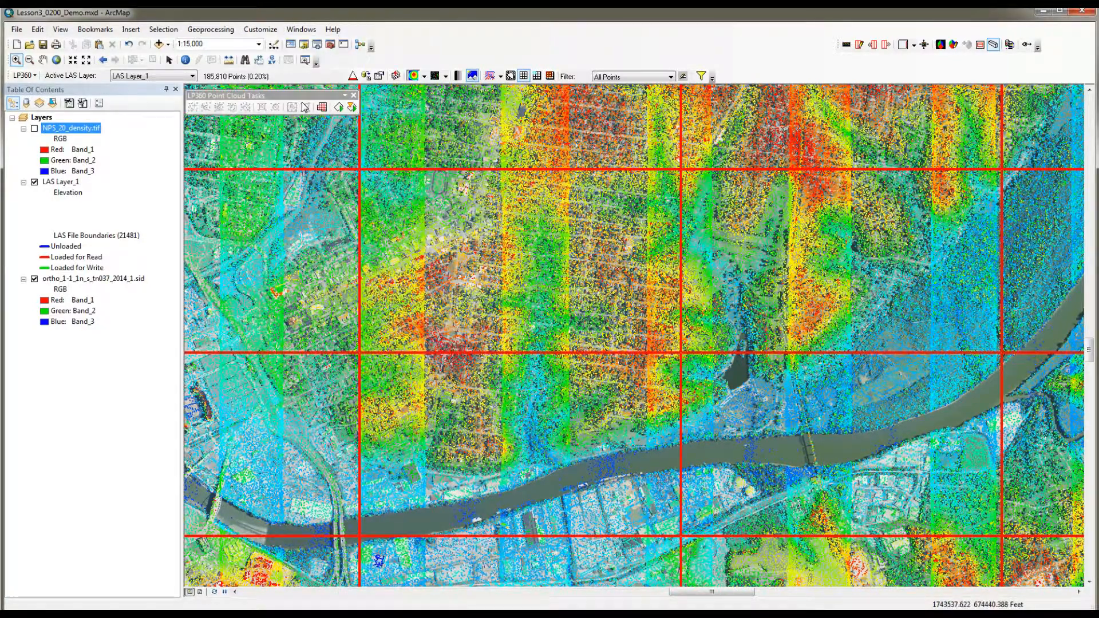
{"action": "left_click", "coordinate": [83, 104]}
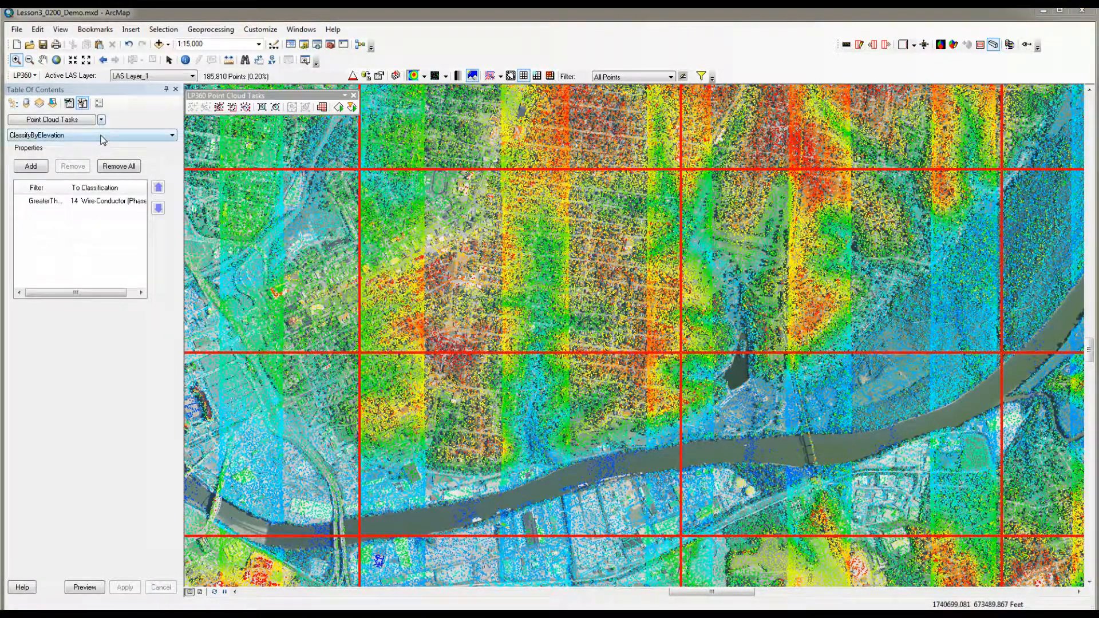
Step: Add a Point Cloud Statistics Extractor task named First Return Statistics
{"action": "left_click", "coordinate": [101, 120]}
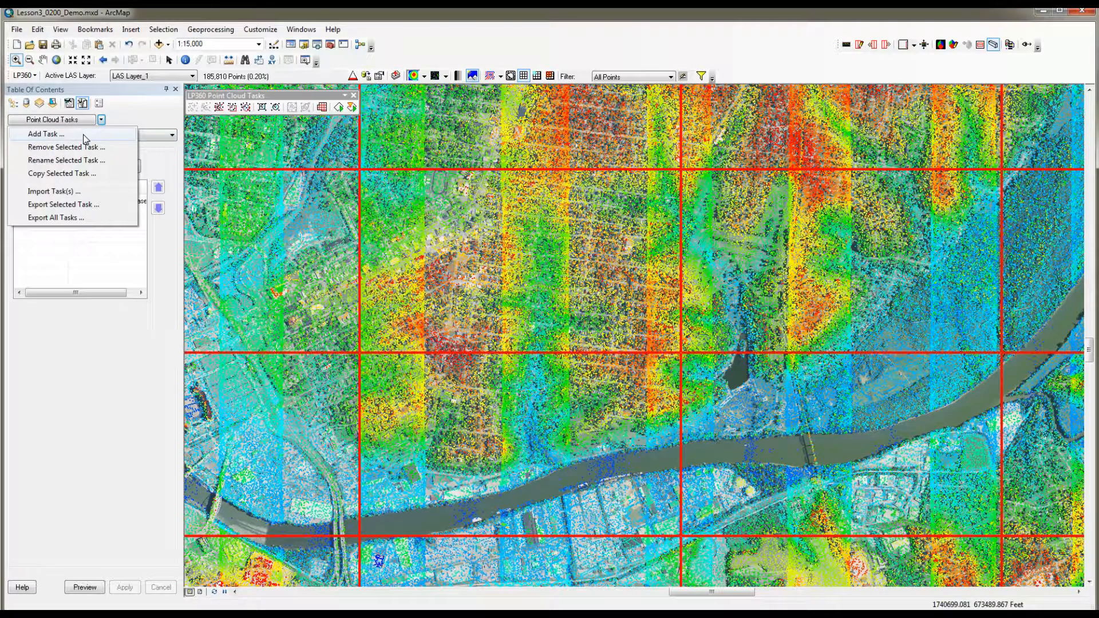
{"action": "left_click", "coordinate": [84, 137]}
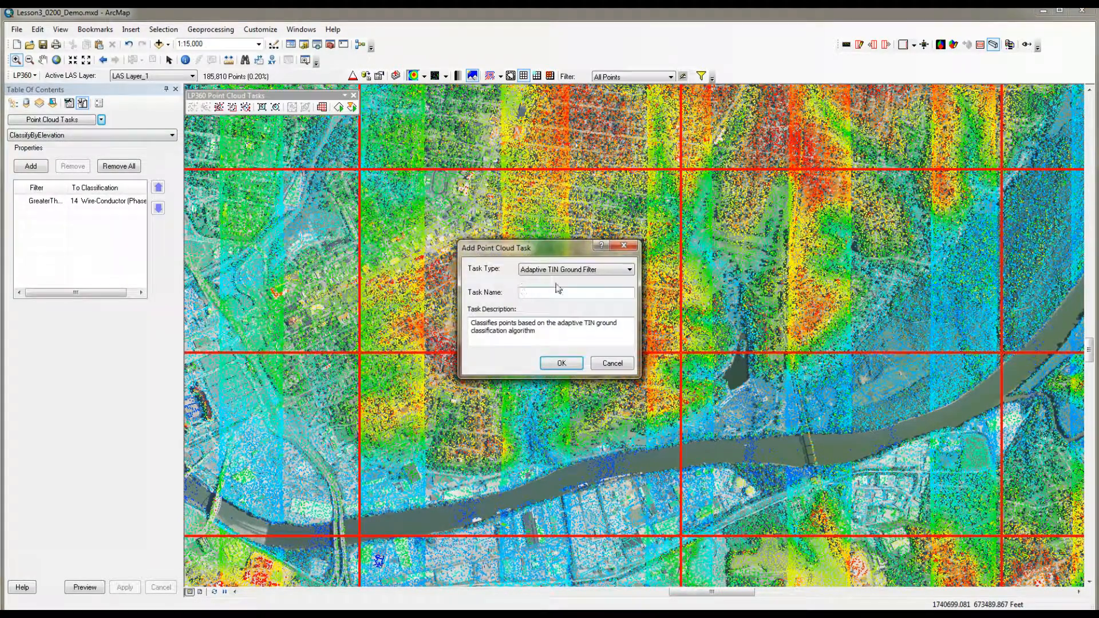
{"action": "left_click", "coordinate": [558, 270]}
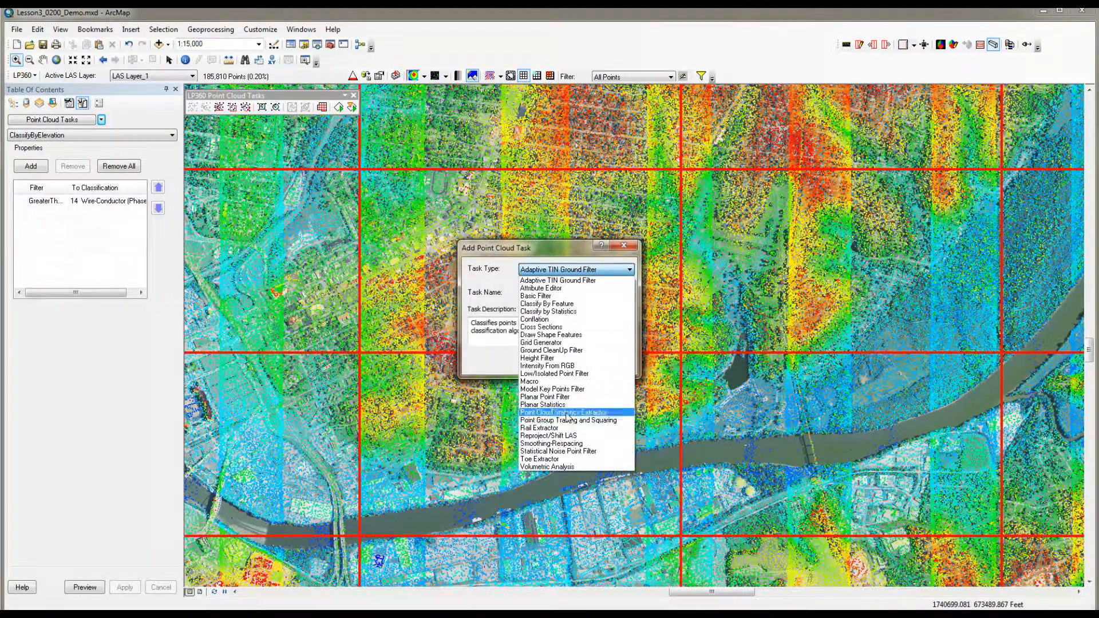
{"action": "left_click", "coordinate": [567, 414]}
{"action": "left_click", "coordinate": [537, 292]}
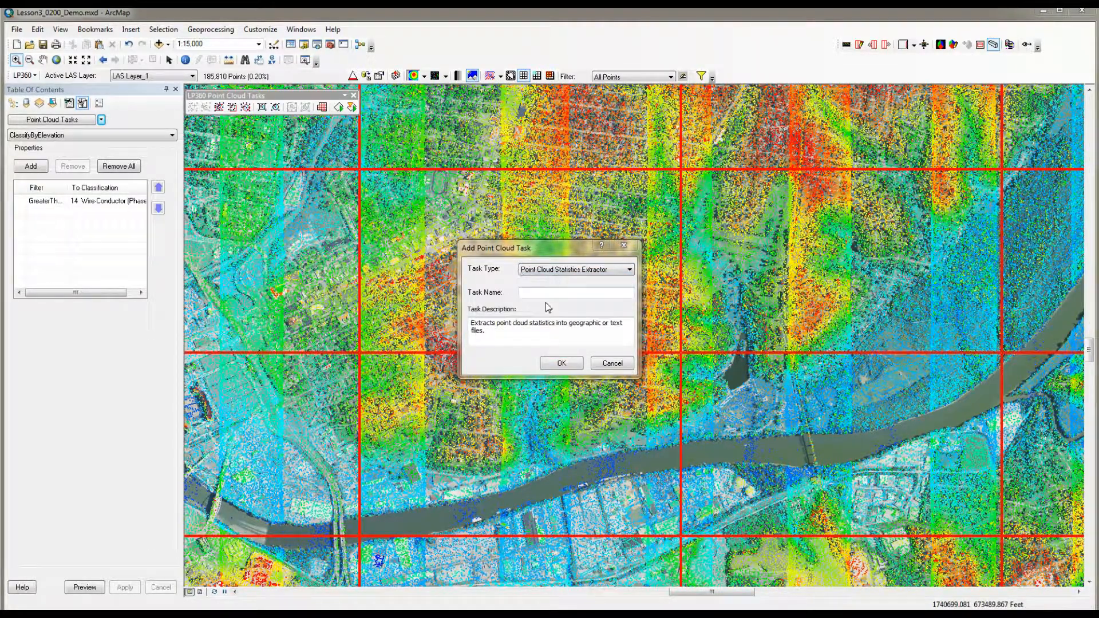
{"action": "left_click", "coordinate": [545, 293]}
{"action": "type", "text": "First Return Statistics"}
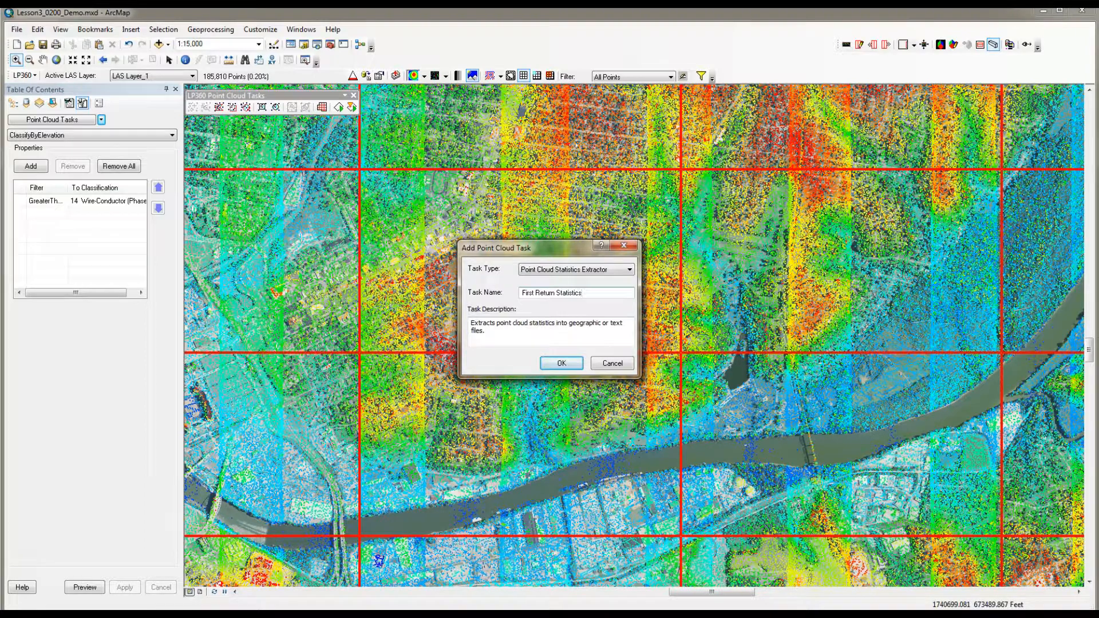
{"action": "left_click", "coordinate": [561, 364]}
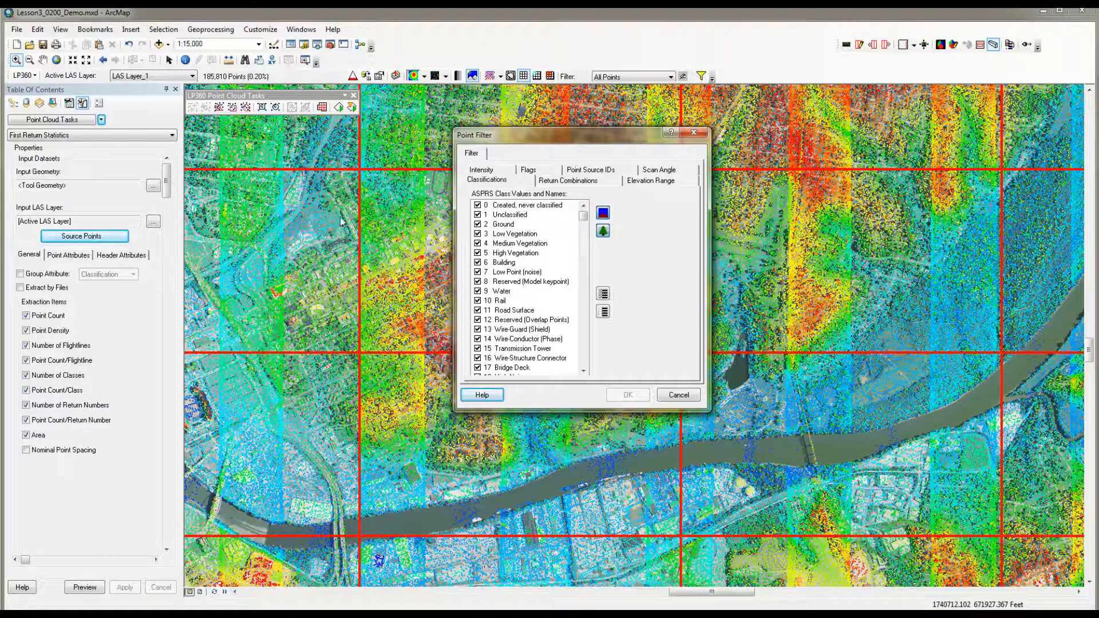
Step: Limit the task's source points to the First Return combination in the point filter
{"action": "left_click", "coordinate": [595, 183]}
{"action": "left_click", "coordinate": [573, 198]}
{"action": "left_click", "coordinate": [568, 250]}
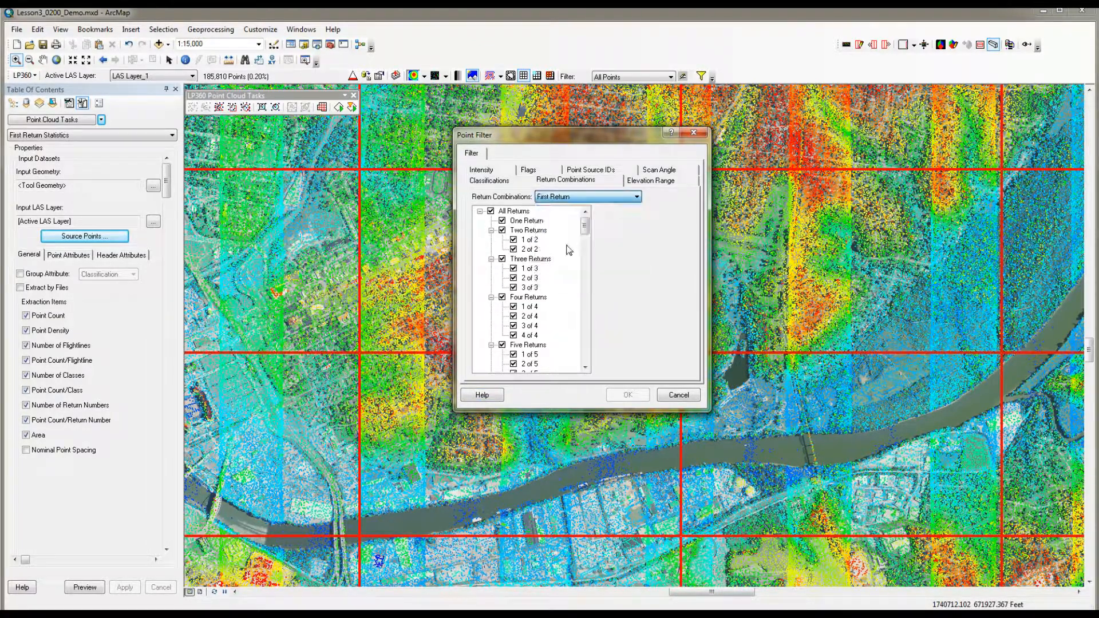
Step: Filter the source points by scan angle with a range from -20 to 20 and accept the point filter
{"action": "left_click", "coordinate": [667, 173]}
{"action": "left_click", "coordinate": [485, 247]}
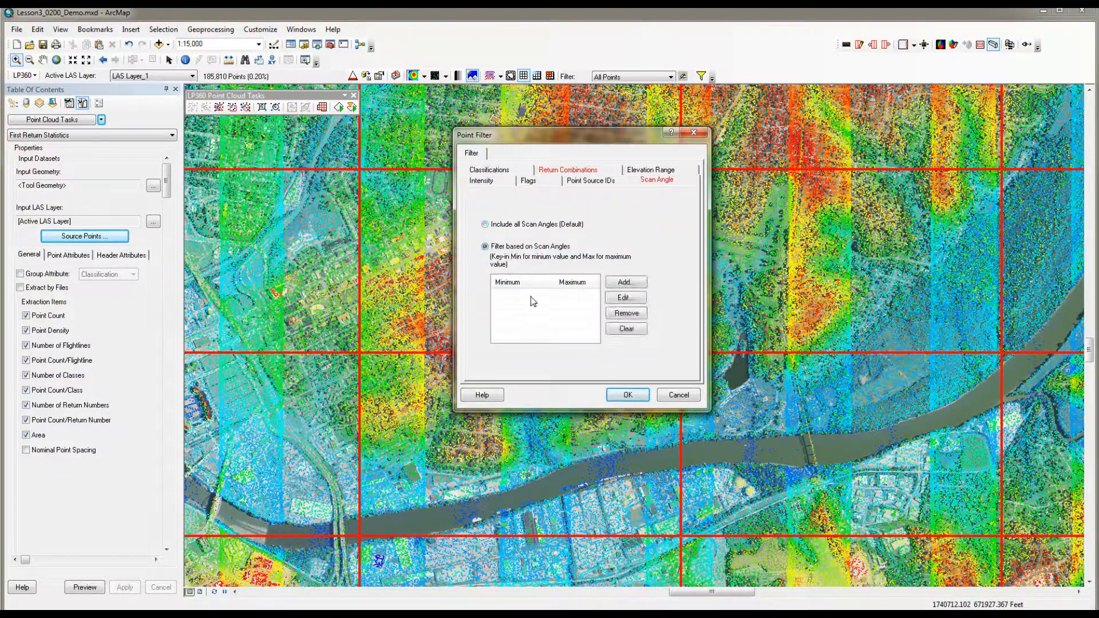
{"action": "left_click", "coordinate": [626, 282]}
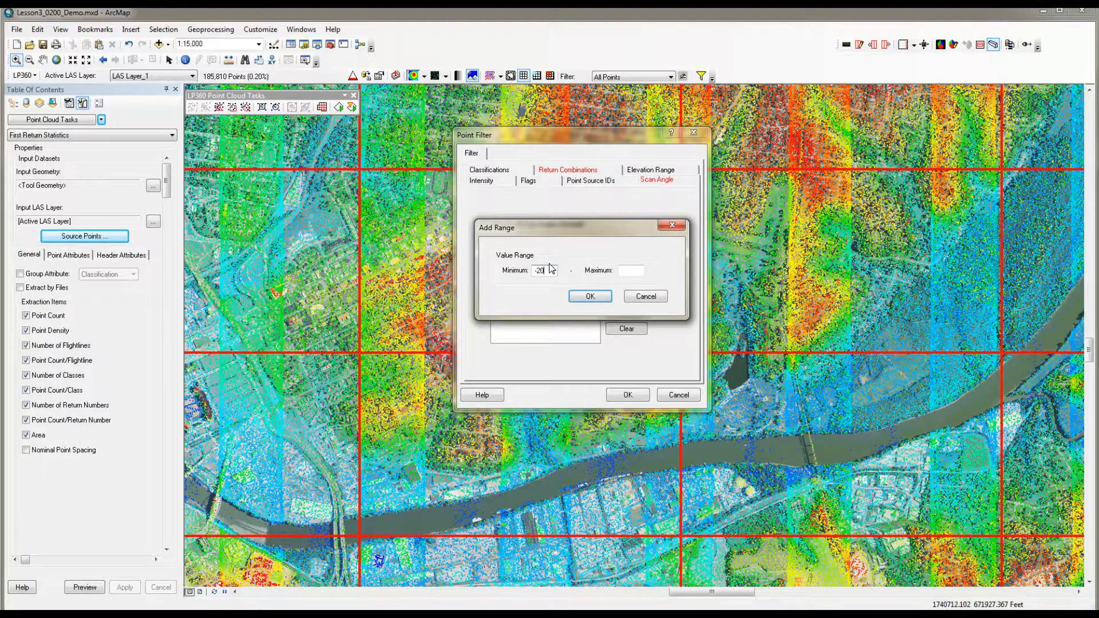
{"action": "key", "text": "Tab"}
{"action": "type", "text": "20"}
{"action": "left_click", "coordinate": [590, 296]}
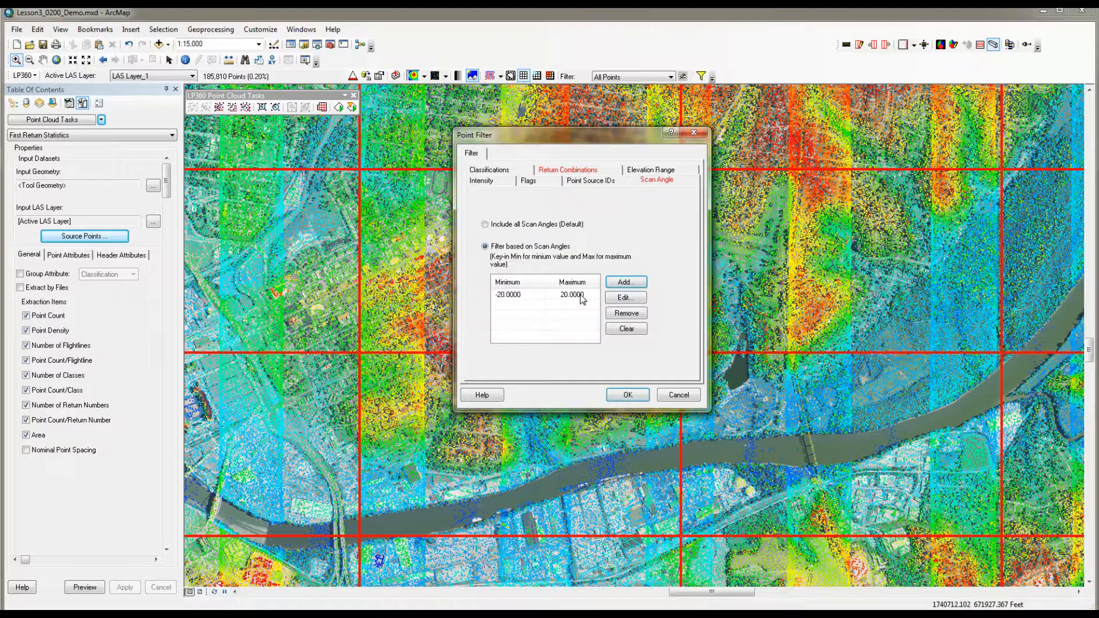
{"action": "left_click", "coordinate": [627, 394]}
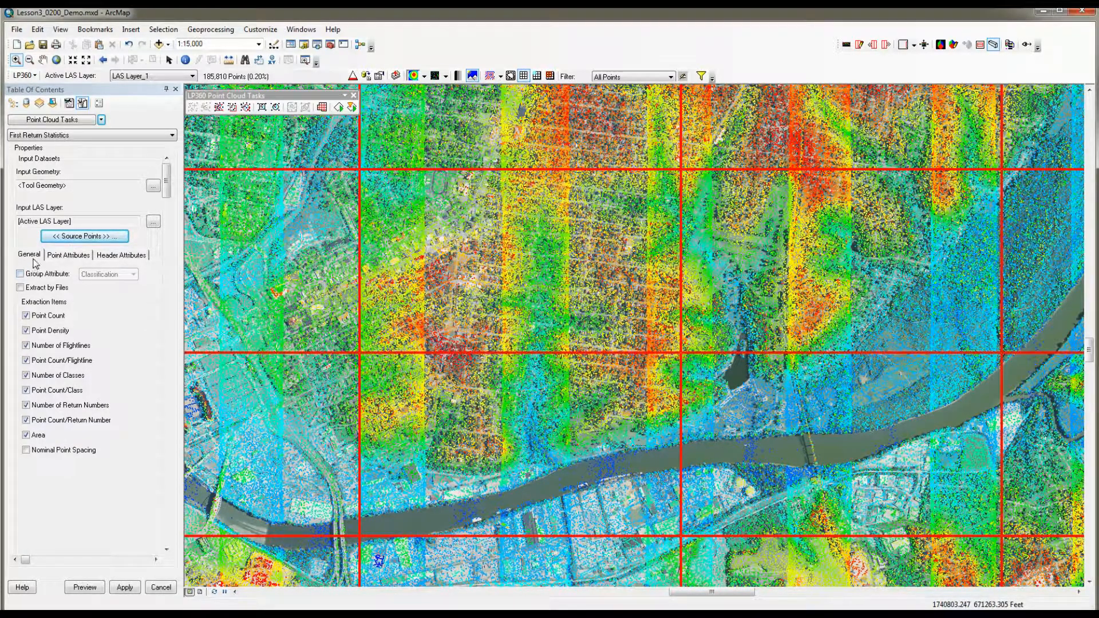
Step: Enable extraction by files and include Nominal Point Spacing among the extraction items
{"action": "left_click", "coordinate": [20, 287]}
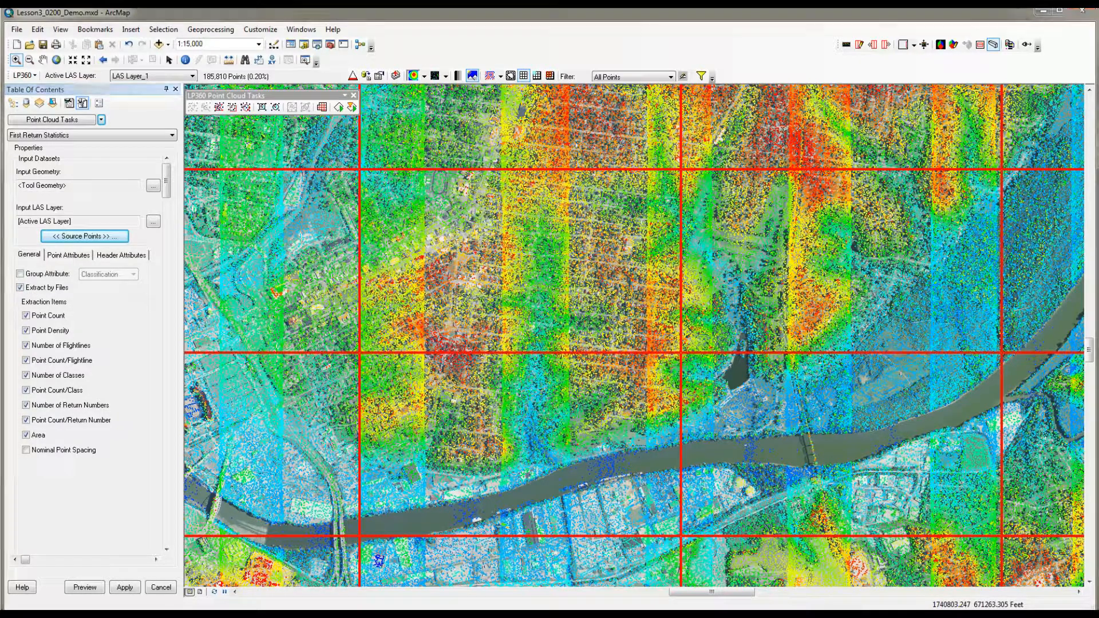
{"action": "left_click", "coordinate": [26, 450]}
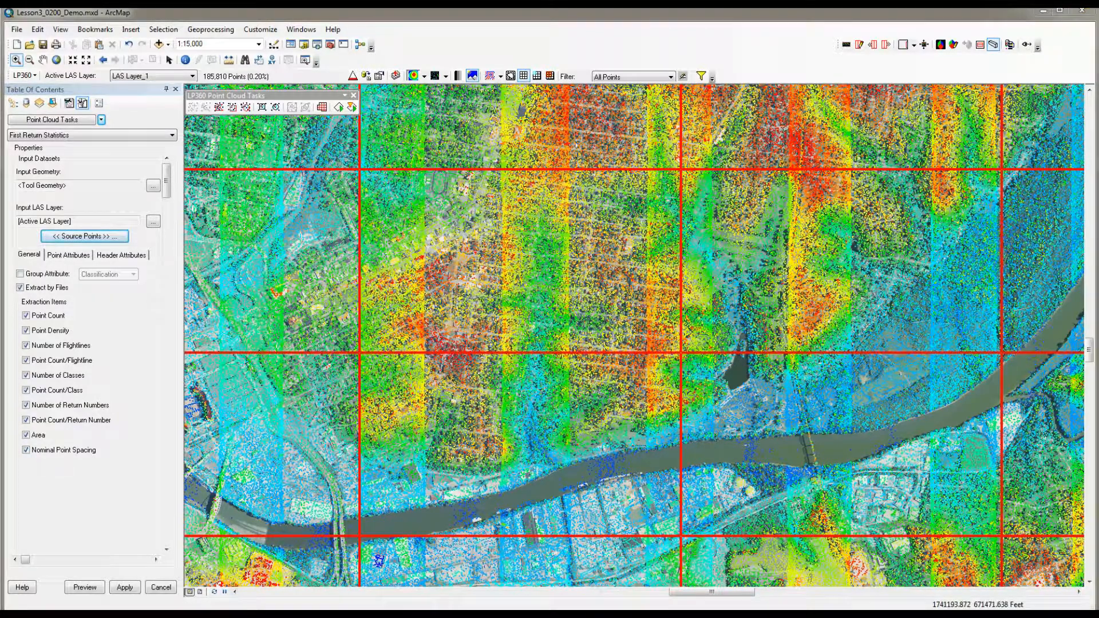
Step: Summarize the point attributes Elevation by Min and Max, and Intensity by Min, Avg and Max
{"action": "left_click", "coordinate": [70, 255]}
{"action": "left_click", "coordinate": [22, 304]}
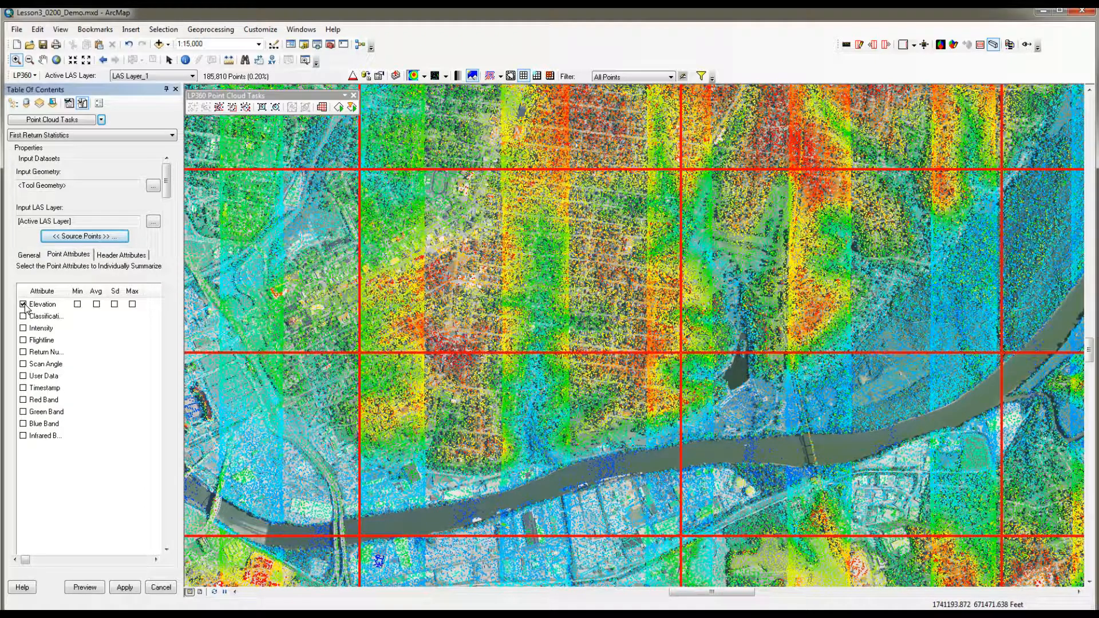
{"action": "left_click", "coordinate": [77, 304]}
{"action": "left_click", "coordinate": [132, 304]}
{"action": "left_click", "coordinate": [23, 329]}
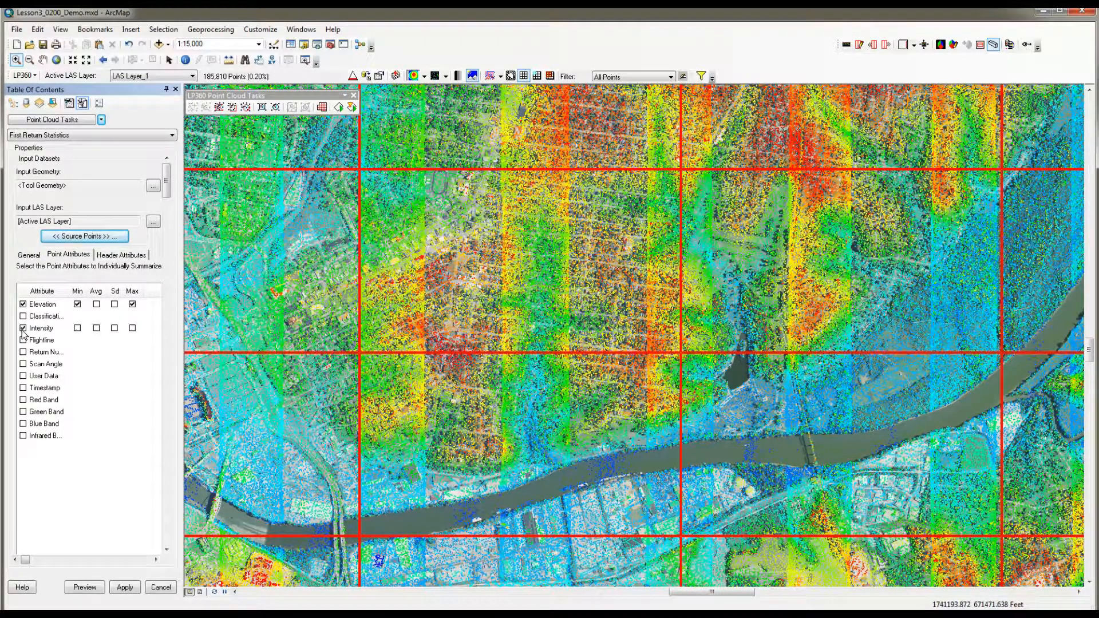
{"action": "left_click", "coordinate": [77, 328]}
{"action": "left_click", "coordinate": [96, 328]}
{"action": "left_click", "coordinate": [132, 328]}
Step: Summarize Return Number by Min and Max, Scan Angle by Min, Avg and Max, and Timestamp by Min and Max
{"action": "left_click", "coordinate": [23, 351]}
{"action": "left_click", "coordinate": [77, 352]}
{"action": "left_click", "coordinate": [132, 352]}
{"action": "left_click", "coordinate": [23, 364]}
{"action": "left_click", "coordinate": [77, 364]}
{"action": "left_click", "coordinate": [96, 364]}
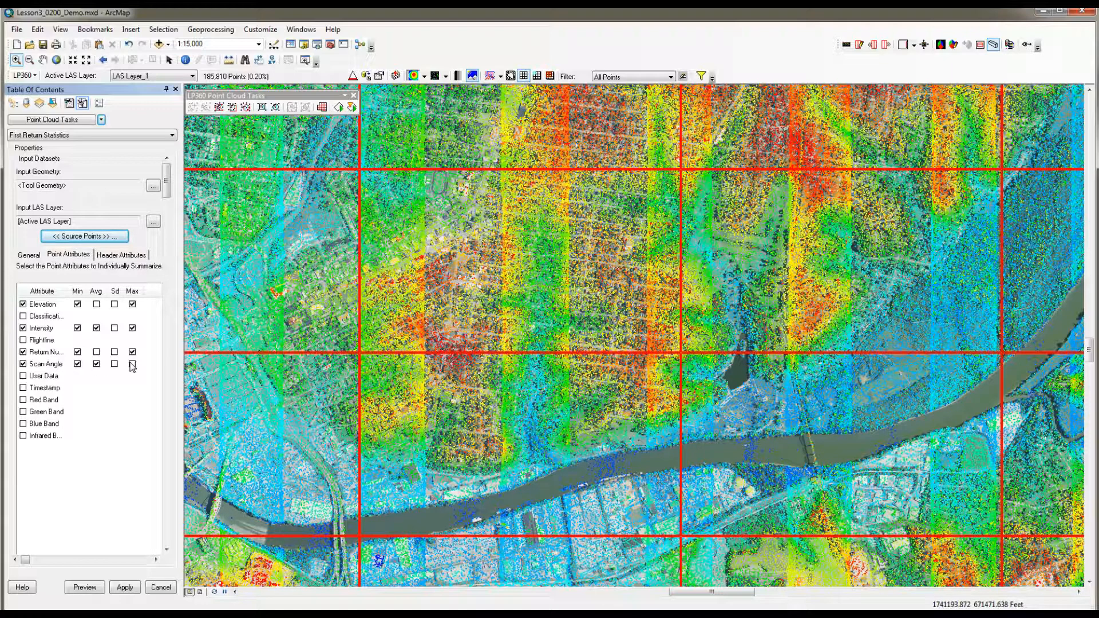
{"action": "left_click", "coordinate": [133, 364]}
{"action": "left_click", "coordinate": [23, 388]}
{"action": "left_click", "coordinate": [77, 388]}
Step: Include every header attribute, from FileSourceID to Extent, in the statistics and apply the task settings
{"action": "left_click", "coordinate": [129, 255]}
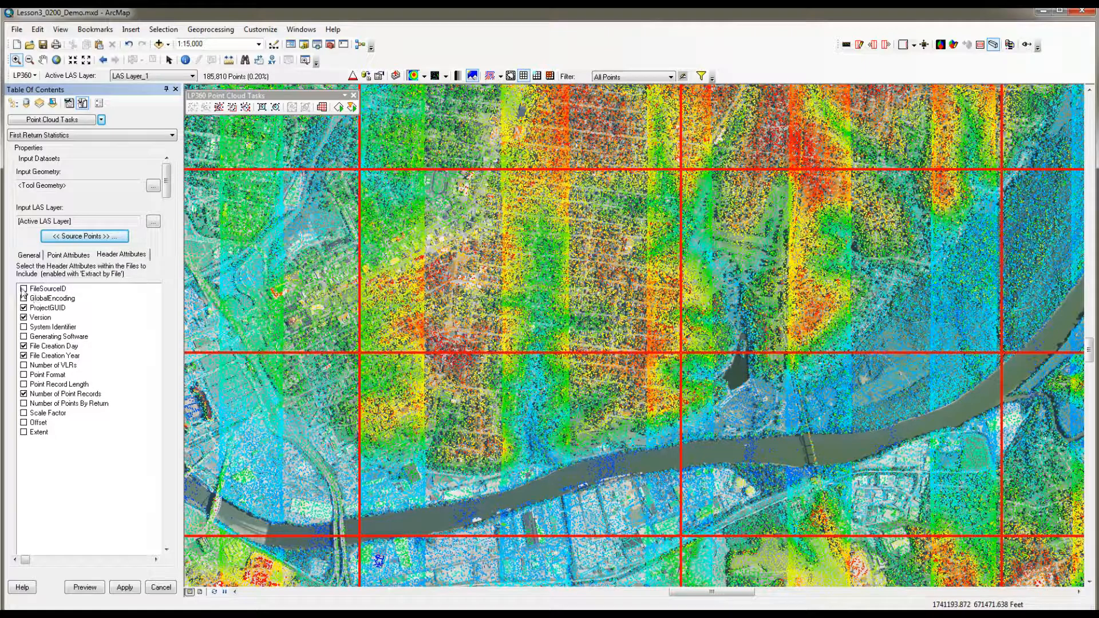
{"action": "left_click", "coordinate": [23, 288]}
{"action": "left_click", "coordinate": [24, 298]}
{"action": "left_click", "coordinate": [23, 327]}
{"action": "left_click", "coordinate": [23, 346]}
{"action": "left_click", "coordinate": [23, 374]}
{"action": "left_click", "coordinate": [24, 384]}
{"action": "left_click", "coordinate": [24, 403]}
{"action": "left_click", "coordinate": [23, 413]}
{"action": "left_click", "coordinate": [24, 422]}
{"action": "left_click", "coordinate": [24, 432]}
{"action": "left_click", "coordinate": [125, 587]}
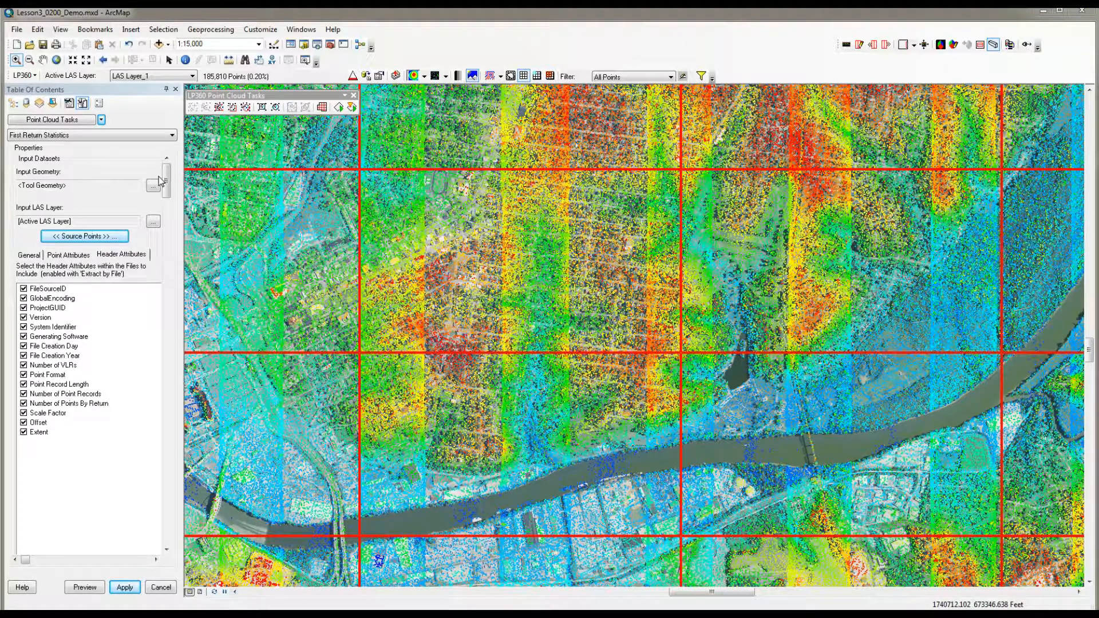
Step: Set the statistics output dataset to a shapefile named FirstReturns in the Lesson3_0200_Demo folder
{"action": "left_click_drag", "start_coordinate": [166, 183], "coordinate": [179, 528]}
{"action": "left_click", "coordinate": [153, 521]}
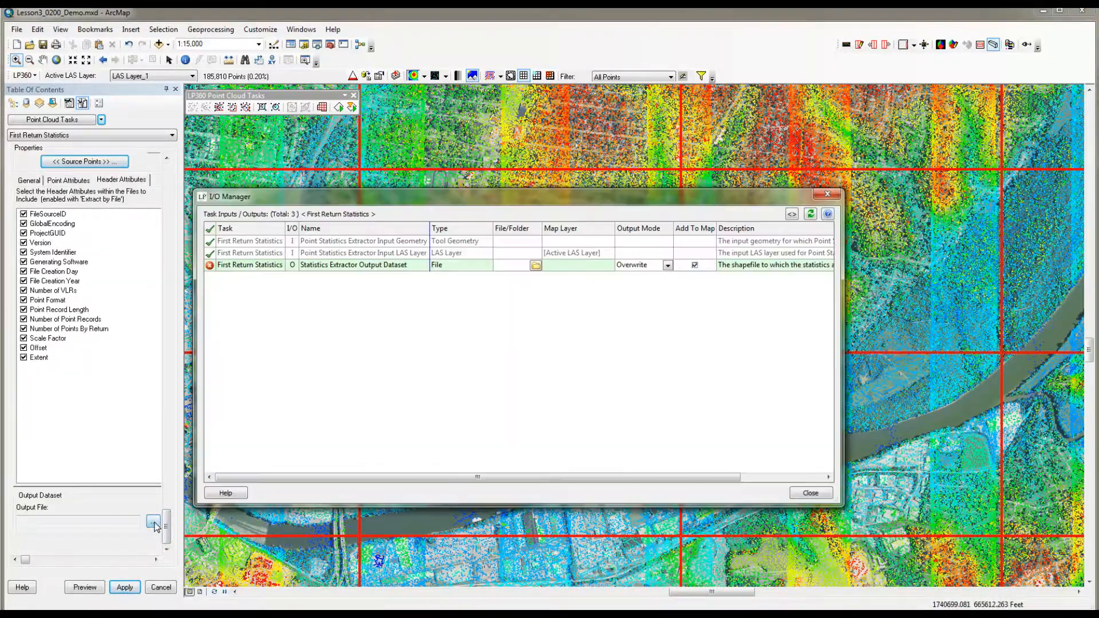
{"action": "left_click", "coordinate": [535, 265]}
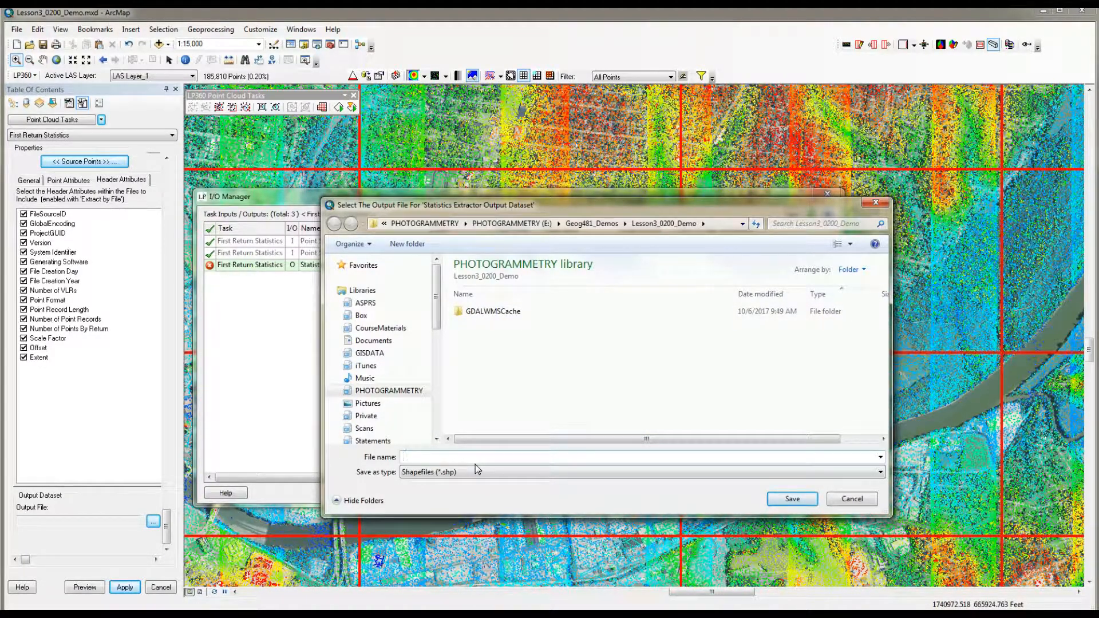
{"action": "type", "text": "FirstReut"}
{"action": "key", "text": "BackSpace"}
{"action": "key", "text": "BackSpace"}
{"action": "type", "text": "turns"}
{"action": "left_click", "coordinate": [792, 499]}
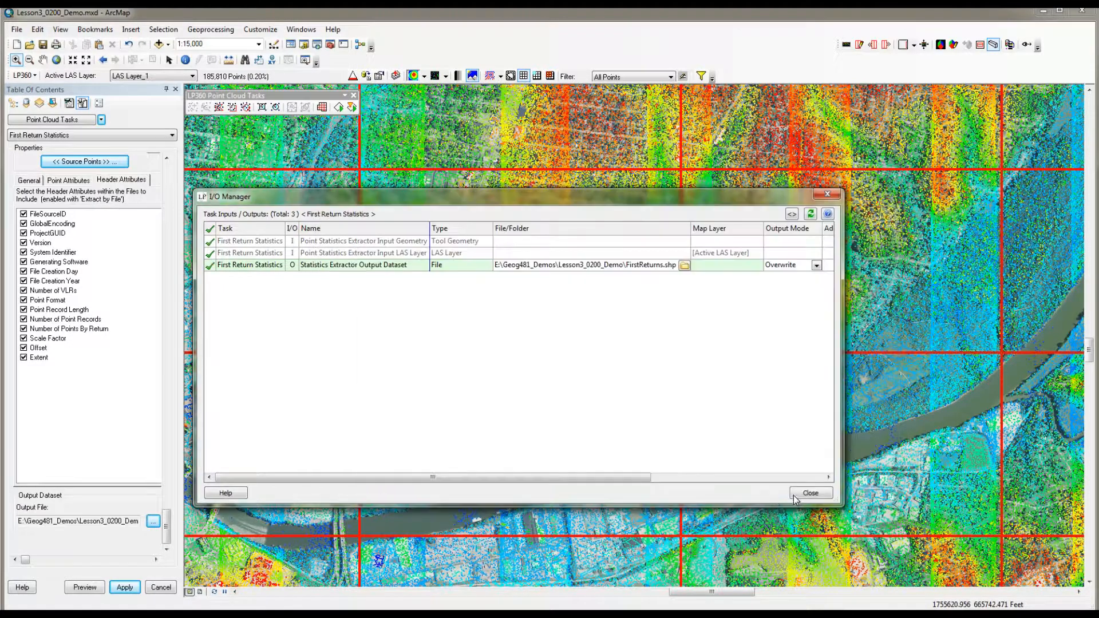
{"action": "left_click", "coordinate": [811, 494]}
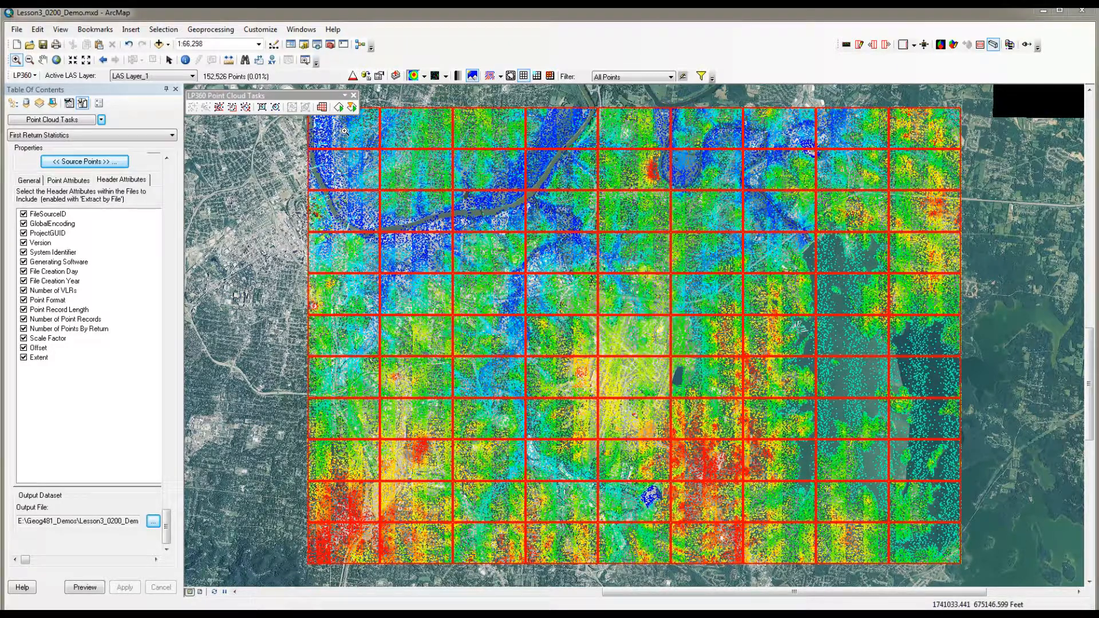
Step: Execute the First Return Statistics task on the LAS layer and dismiss the completion notice
{"action": "left_click", "coordinate": [322, 111]}
{"action": "left_click", "coordinate": [583, 342]}
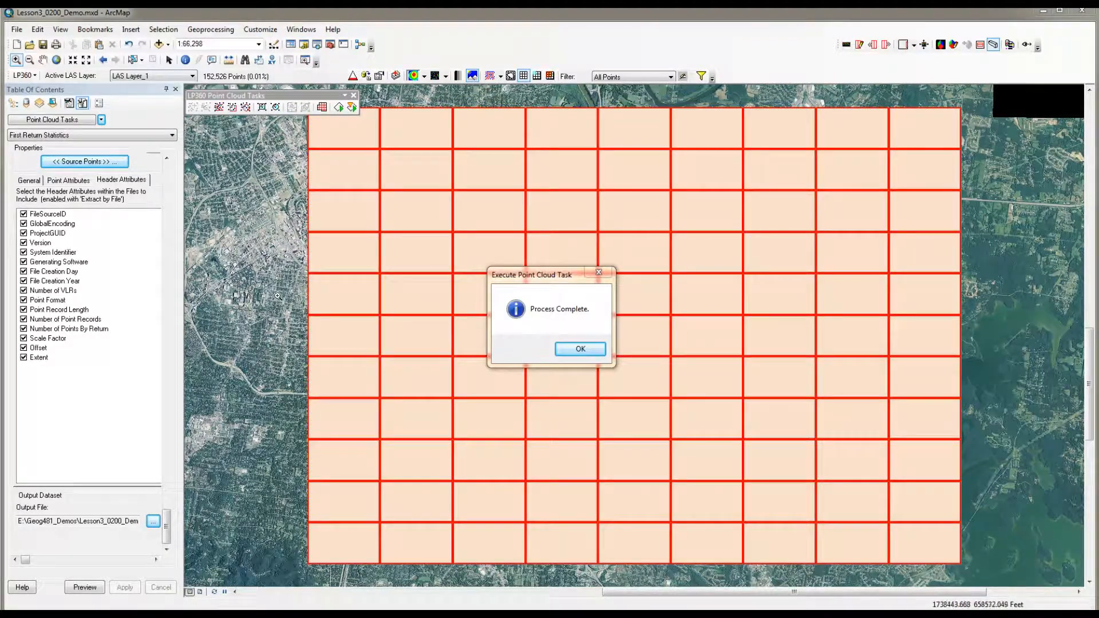
{"action": "left_click", "coordinate": [584, 352]}
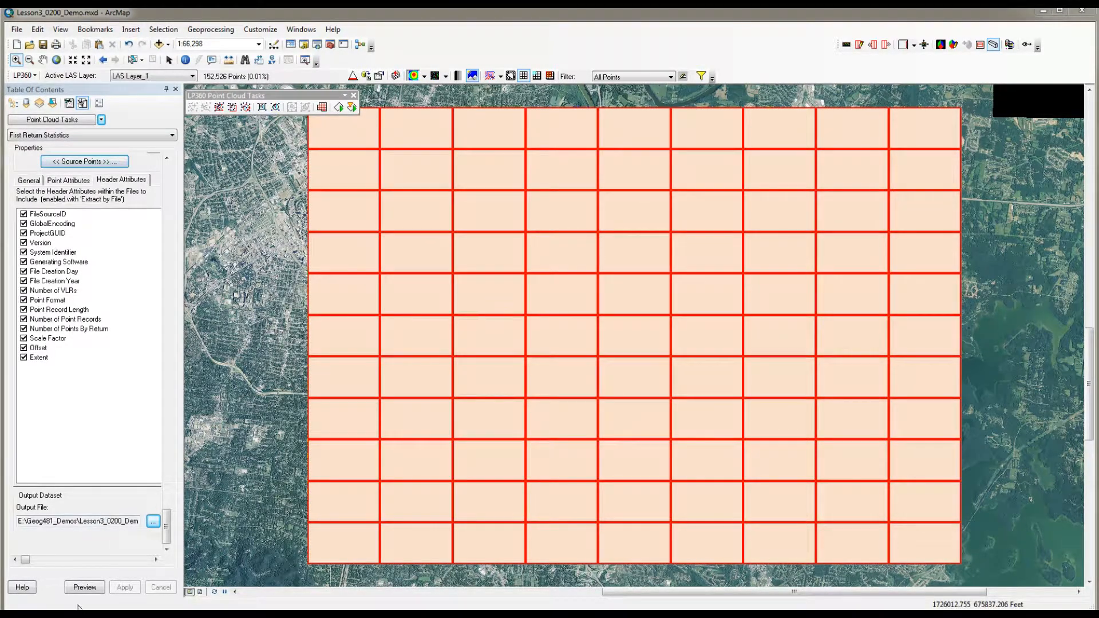
Step: Return to the layer list and set the FirstReturns.shp polygon fill to No Color
{"action": "left_click", "coordinate": [12, 103]}
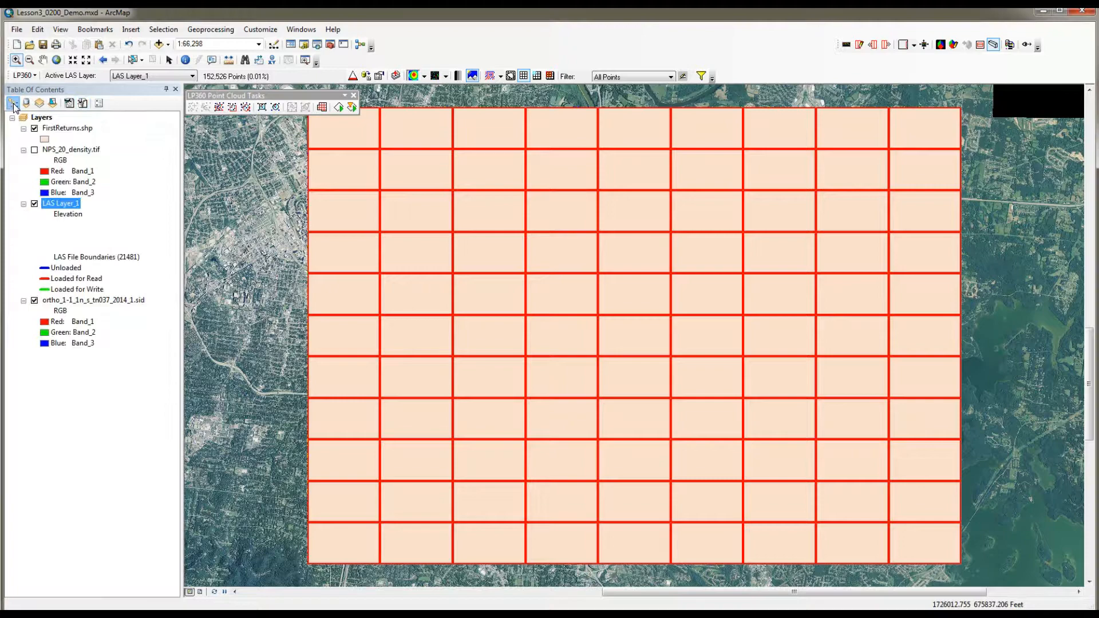
{"action": "left_click", "coordinate": [44, 138]}
{"action": "left_click", "coordinate": [669, 277]}
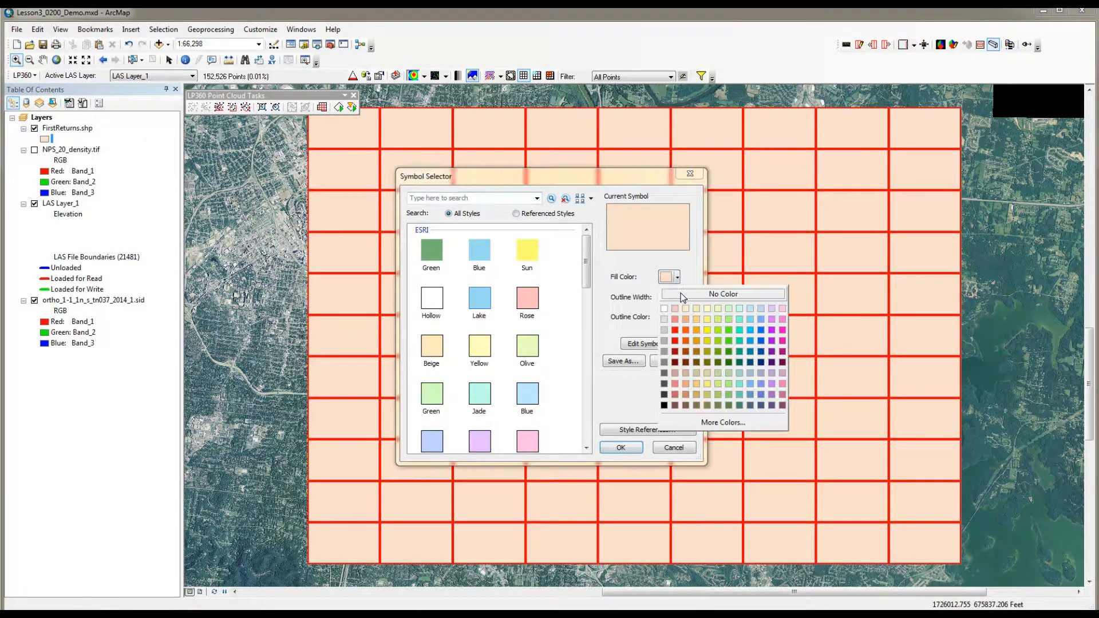
{"action": "left_click", "coordinate": [715, 290]}
{"action": "left_click", "coordinate": [621, 447]}
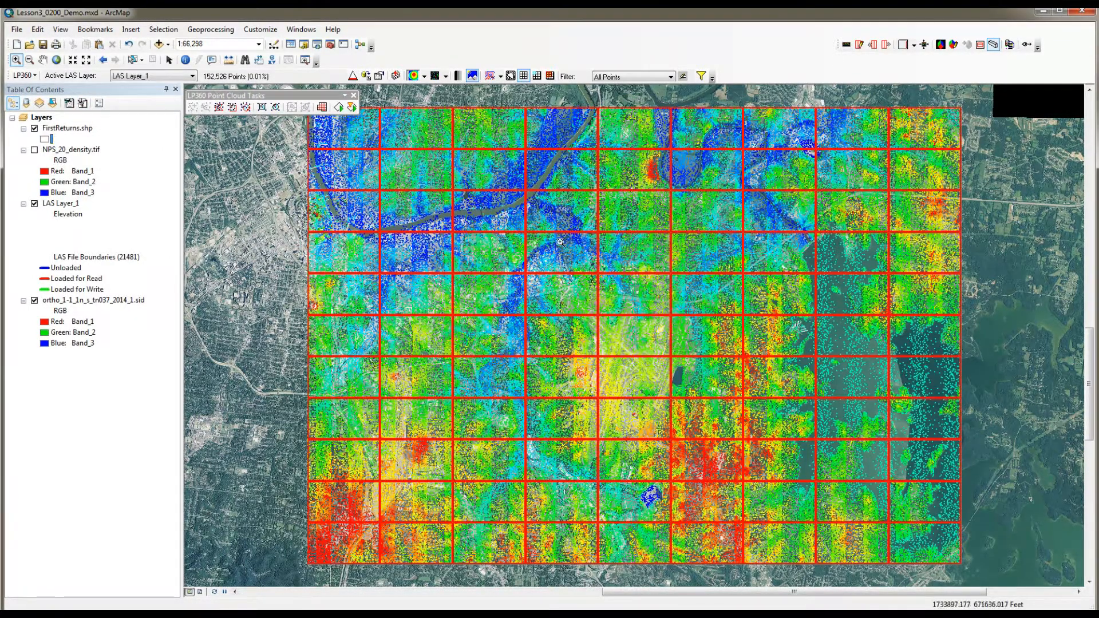
Step: Open the FirstReturns.shp attribute table, enlarge it and examine the per-file statistics columns through density, spacing, intensity, scan angle and timestamp
{"action": "right_click", "coordinate": [66, 130]}
{"action": "left_click", "coordinate": [109, 164]}
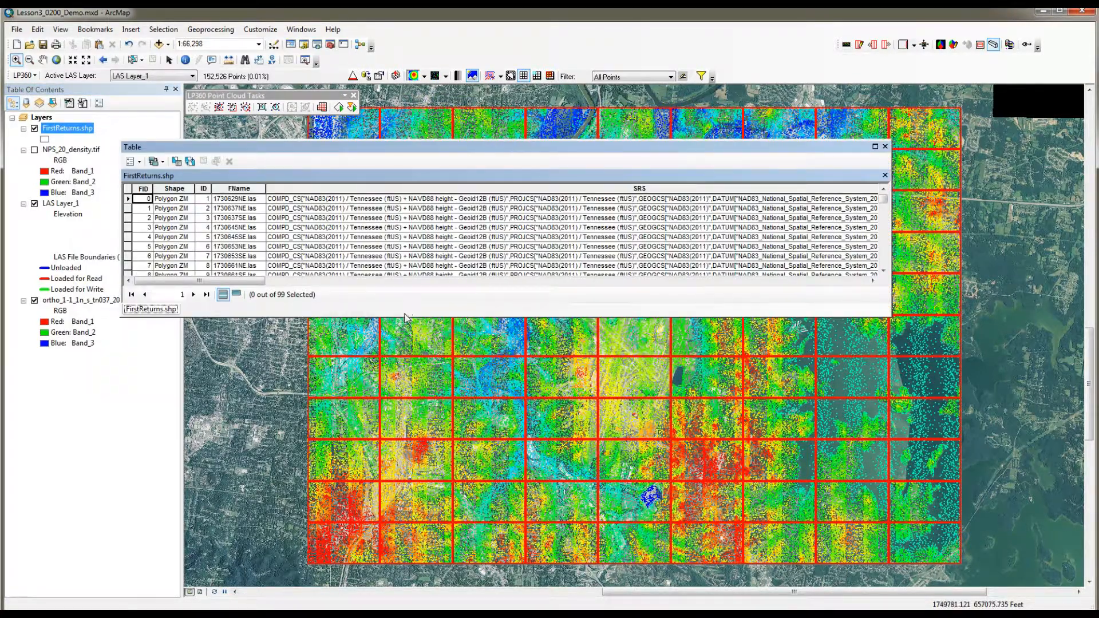
{"action": "left_click_drag", "start_coordinate": [404, 316], "coordinate": [405, 496]}
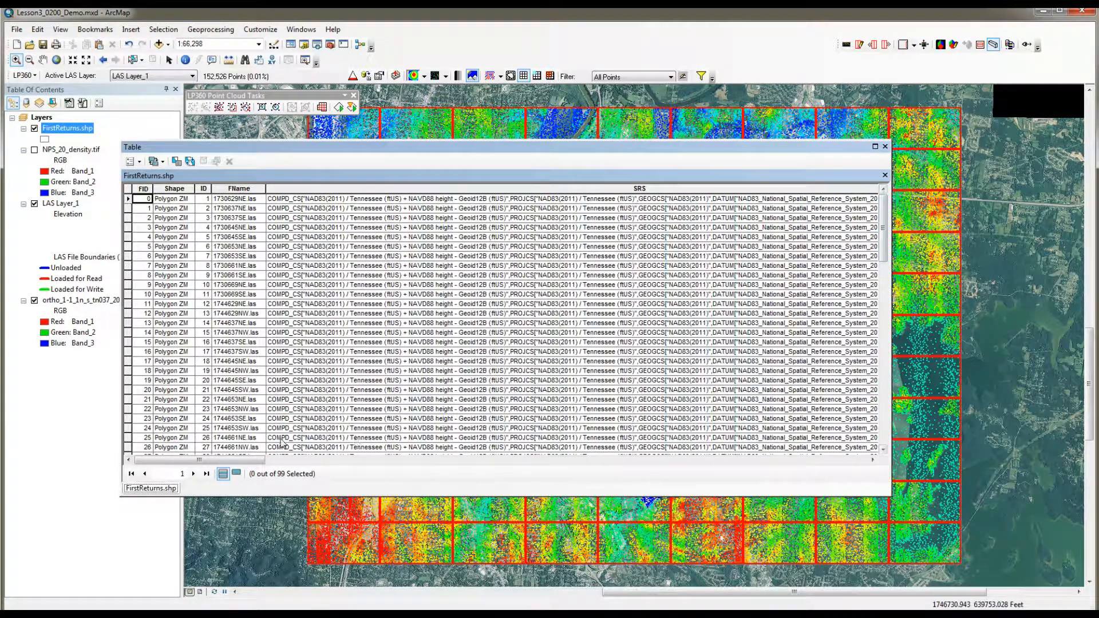
{"action": "left_click_drag", "start_coordinate": [257, 460], "coordinate": [211, 416]}
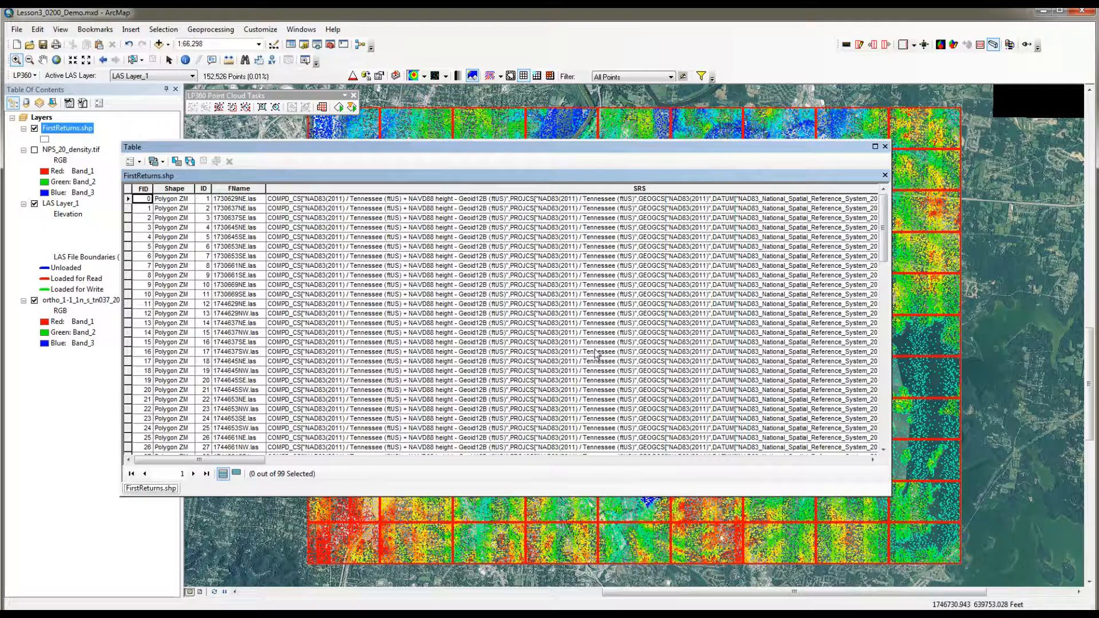
{"action": "left_click_drag", "start_coordinate": [884, 255], "coordinate": [888, 228]}
{"action": "left_click_drag", "start_coordinate": [254, 461], "coordinate": [464, 497]}
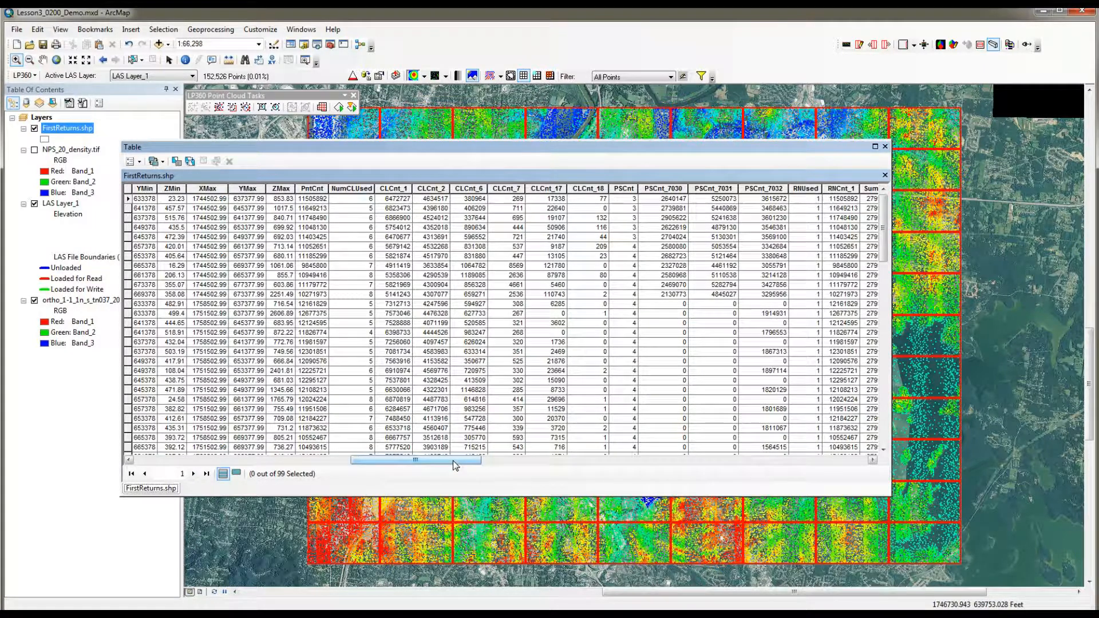
{"action": "left_click_drag", "start_coordinate": [452, 461], "coordinate": [554, 465]}
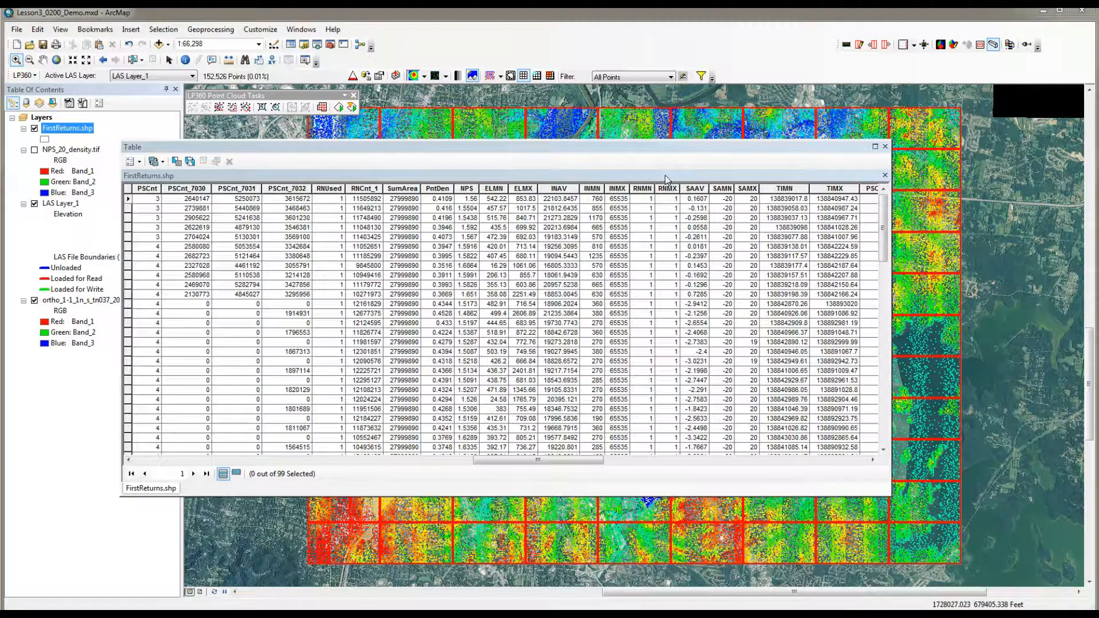
Step: Close the attribute table and set the First Return Statistics task's output file to AOI_Stats in the Lesson3_0200_Demo folder
{"action": "left_click", "coordinate": [885, 147]}
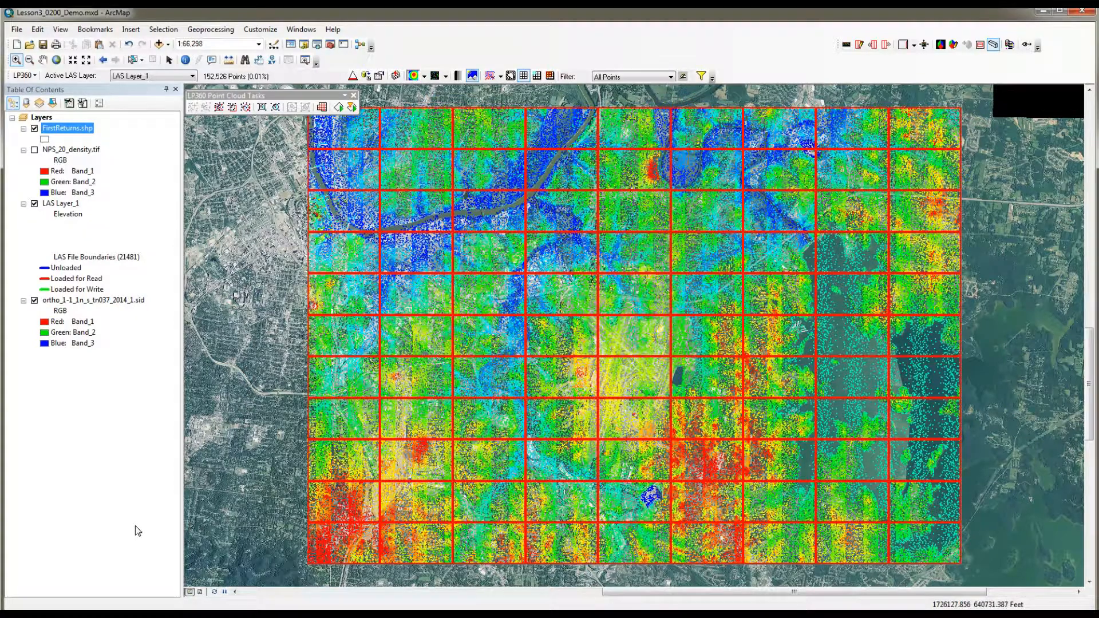
{"action": "left_click", "coordinate": [84, 103]}
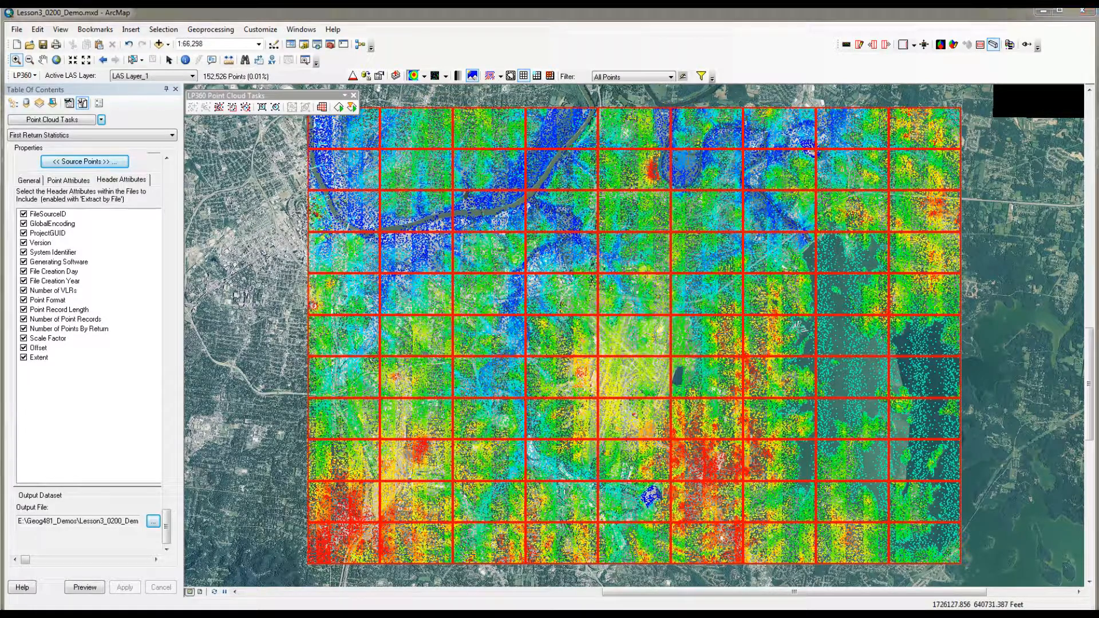
{"action": "left_click", "coordinate": [153, 520]}
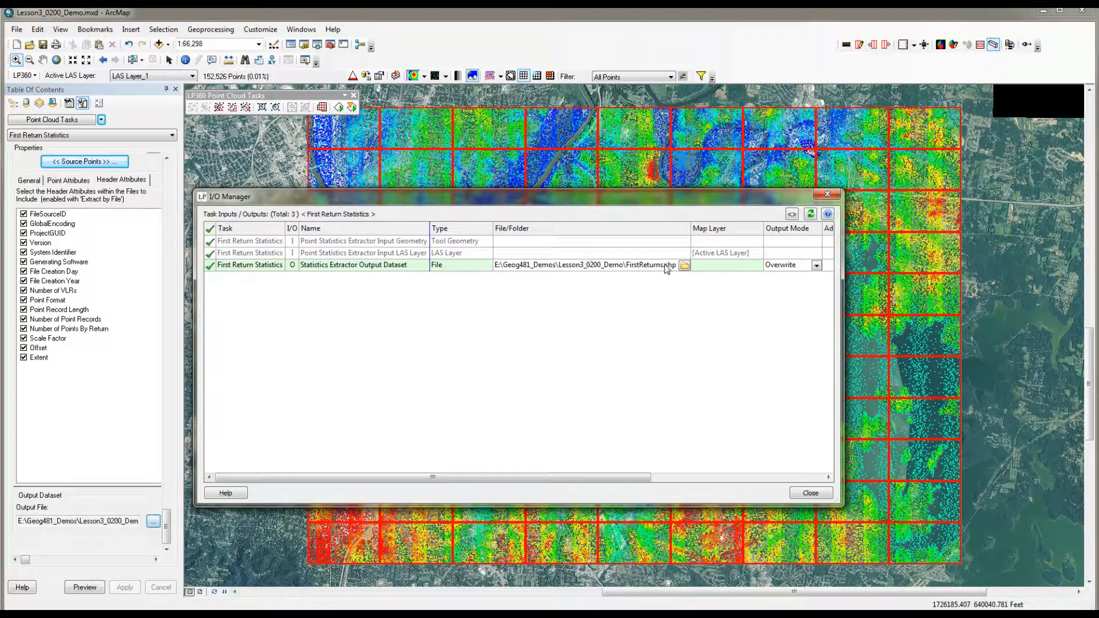
{"action": "left_click", "coordinate": [683, 265]}
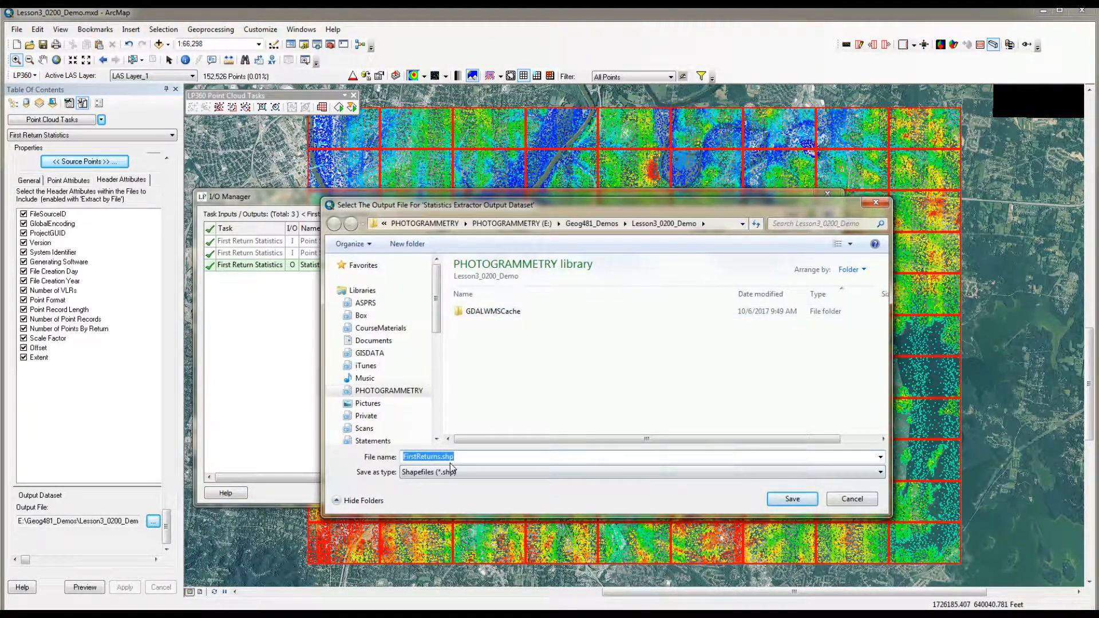
{"action": "type", "text": "AOI_Stats"}
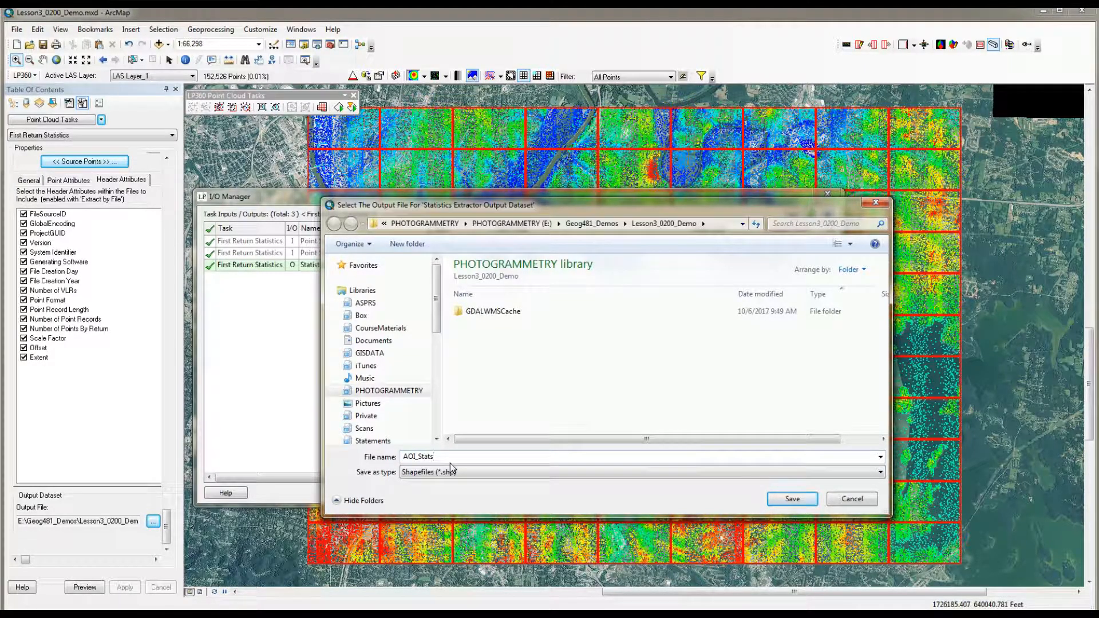
{"action": "key", "text": "Return"}
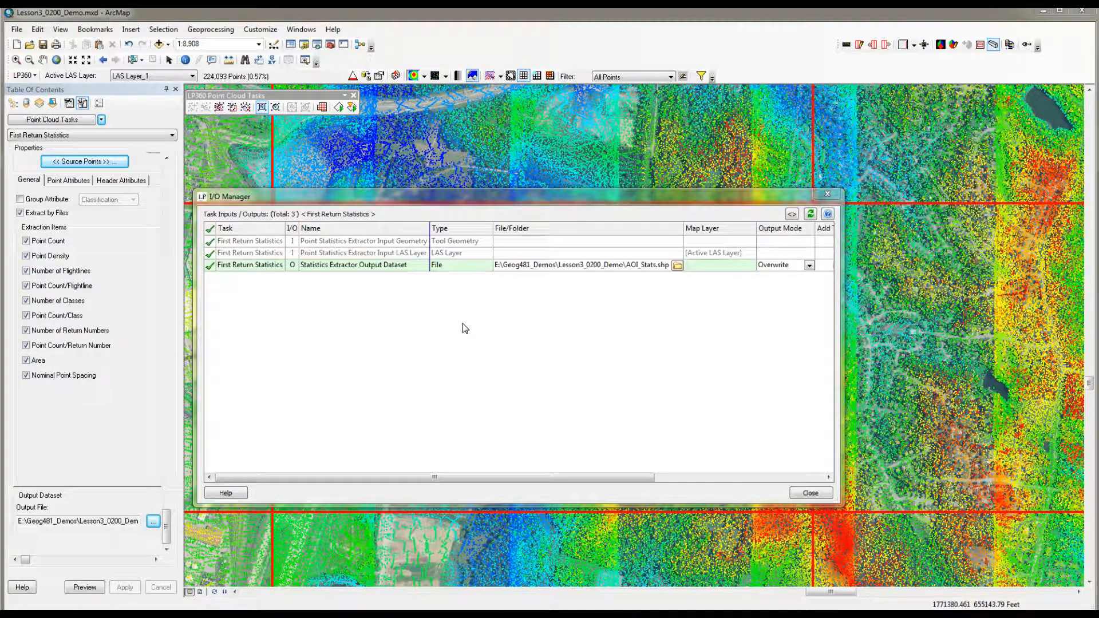
Step: Set the statistics output mode to Append, close the I/O Manager and apply the task changes
{"action": "left_click", "coordinate": [808, 265]}
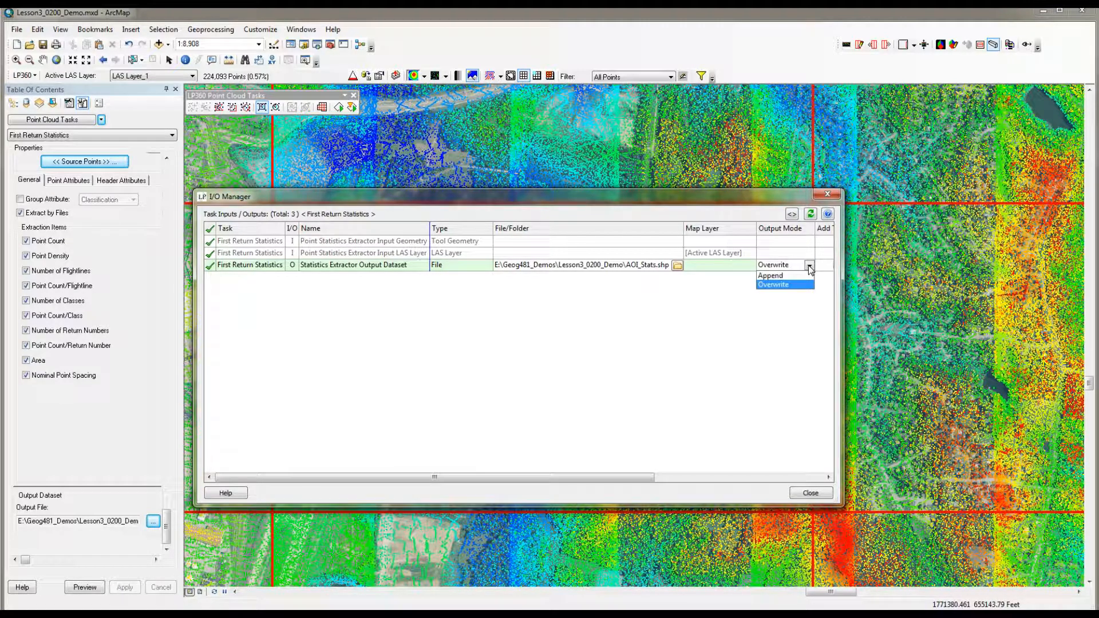
{"action": "left_click", "coordinate": [767, 276]}
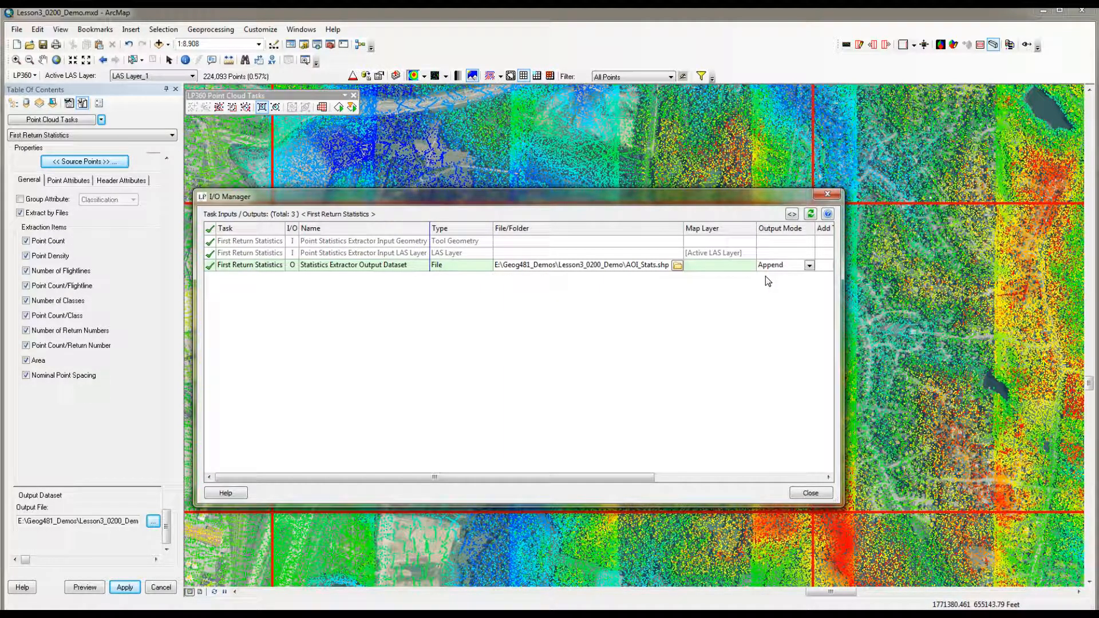
{"action": "left_click", "coordinate": [809, 493]}
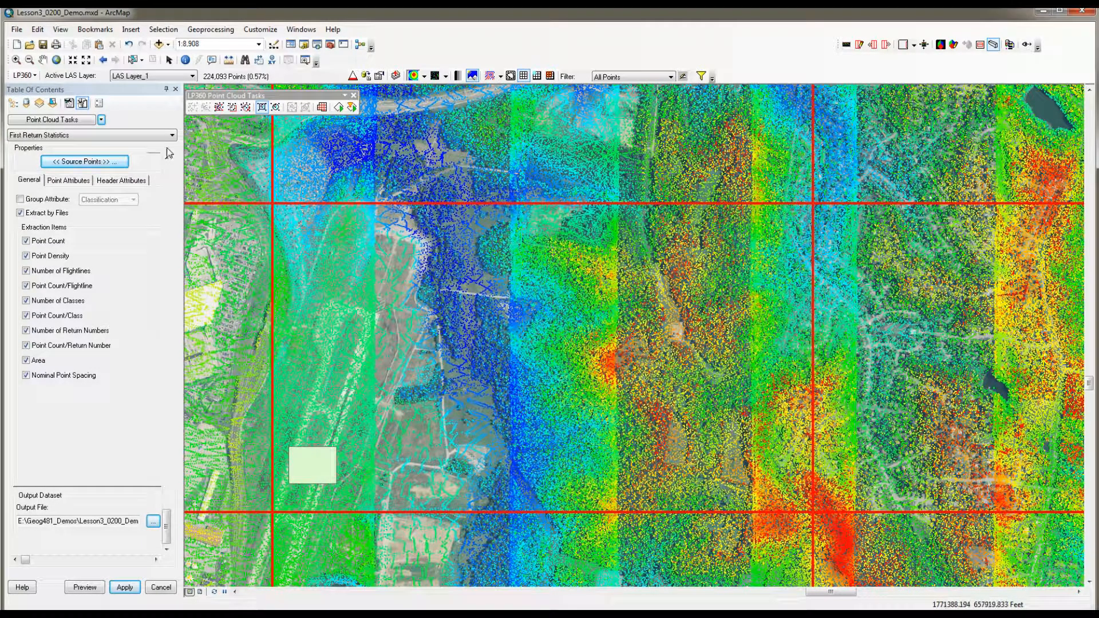
{"action": "left_click", "coordinate": [122, 589]}
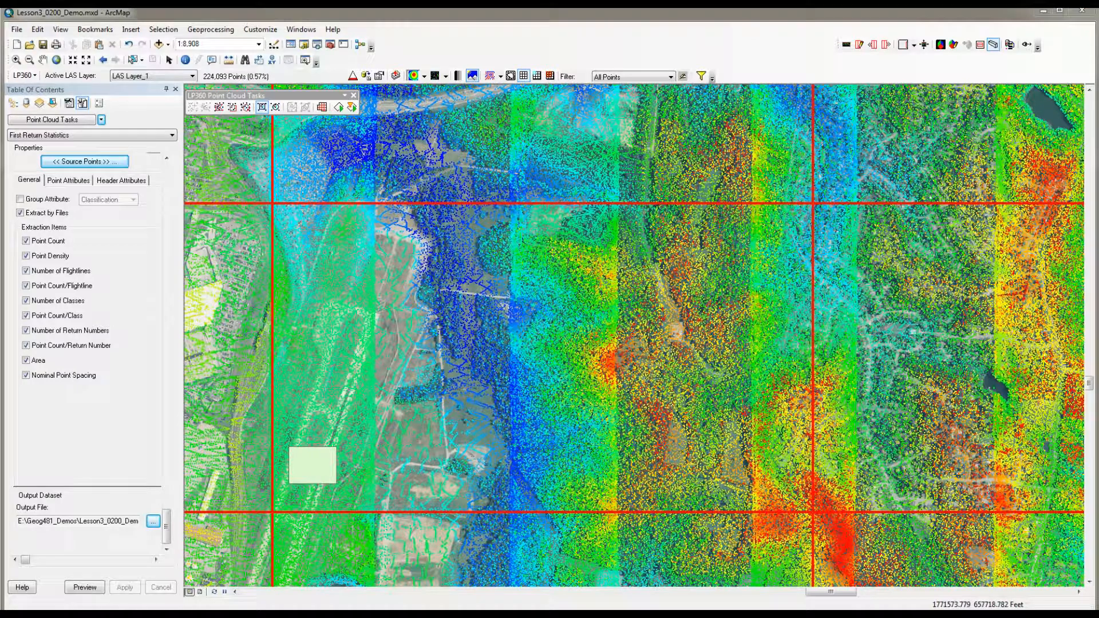
Step: Run the First Return Statistics task on several rectangular sample areas placed across different parts of the point cloud
{"action": "left_click", "coordinate": [262, 108]}
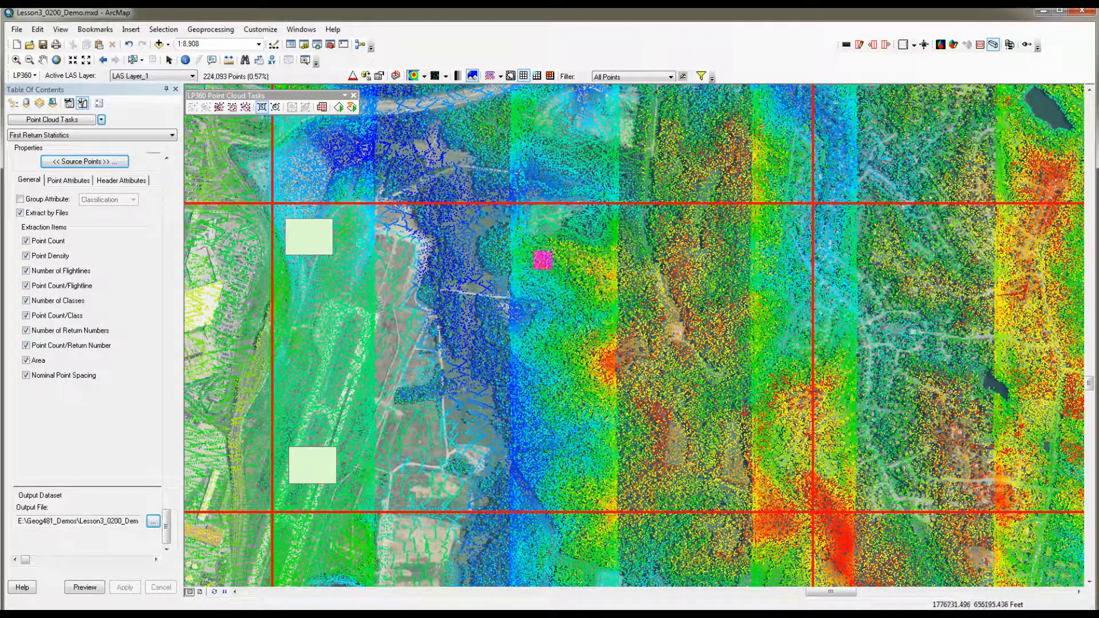
{"action": "left_click", "coordinate": [535, 213]}
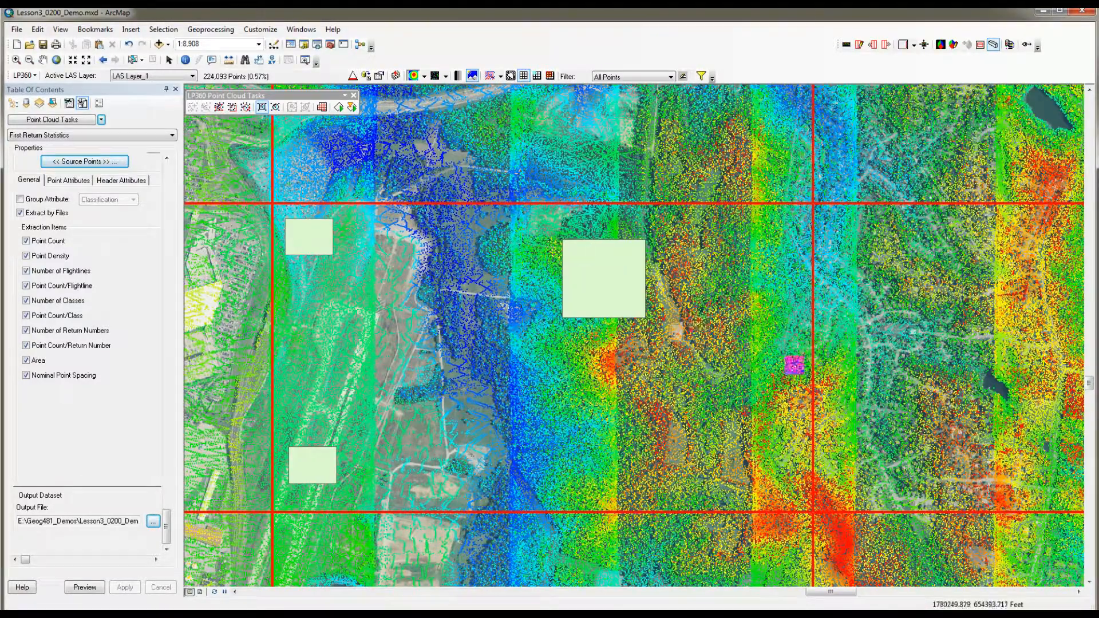
{"action": "left_click", "coordinate": [812, 368]}
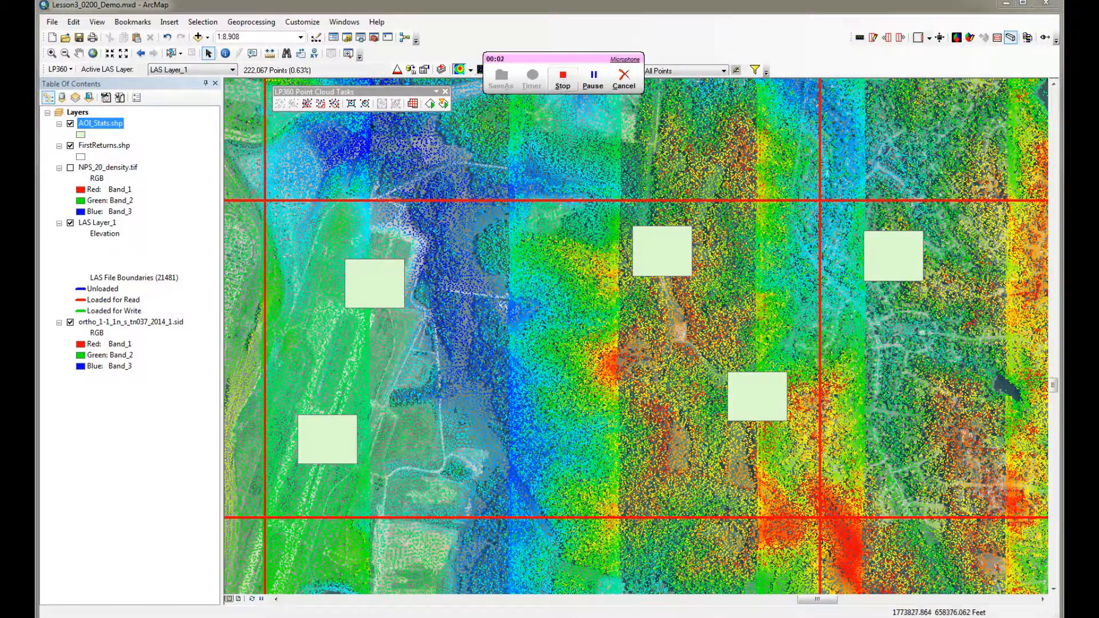
Step: Open the AOI_Stats.shp attribute table and examine the statistics columns for each sample area through scan angle and timestamp
{"action": "right_click", "coordinate": [111, 128]}
{"action": "left_click", "coordinate": [146, 160]}
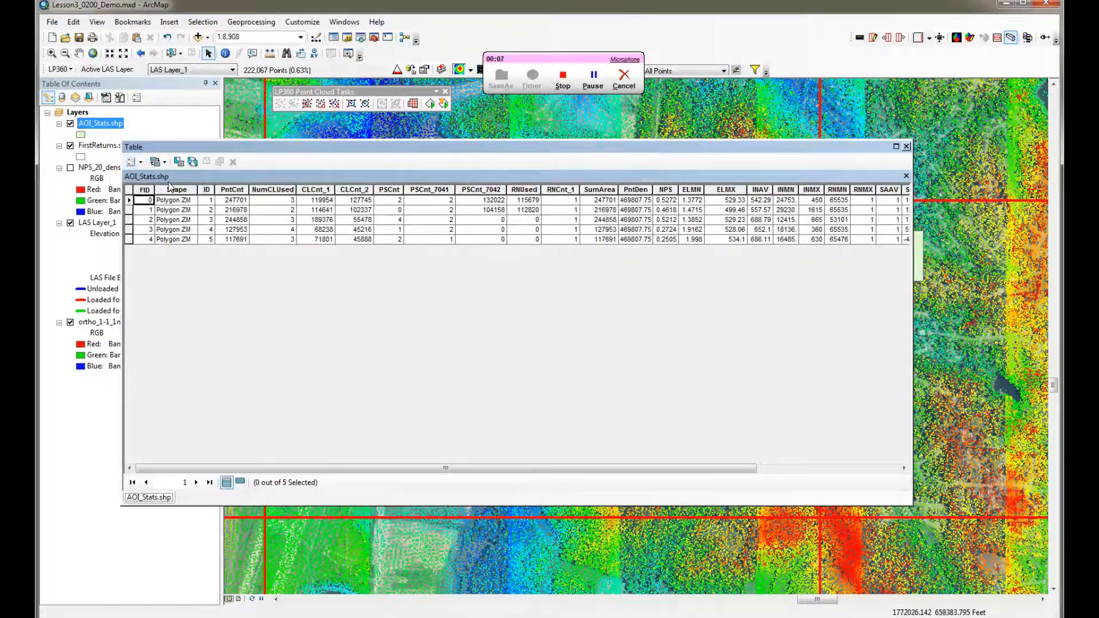
{"action": "left_click_drag", "start_coordinate": [380, 469], "coordinate": [632, 476]}
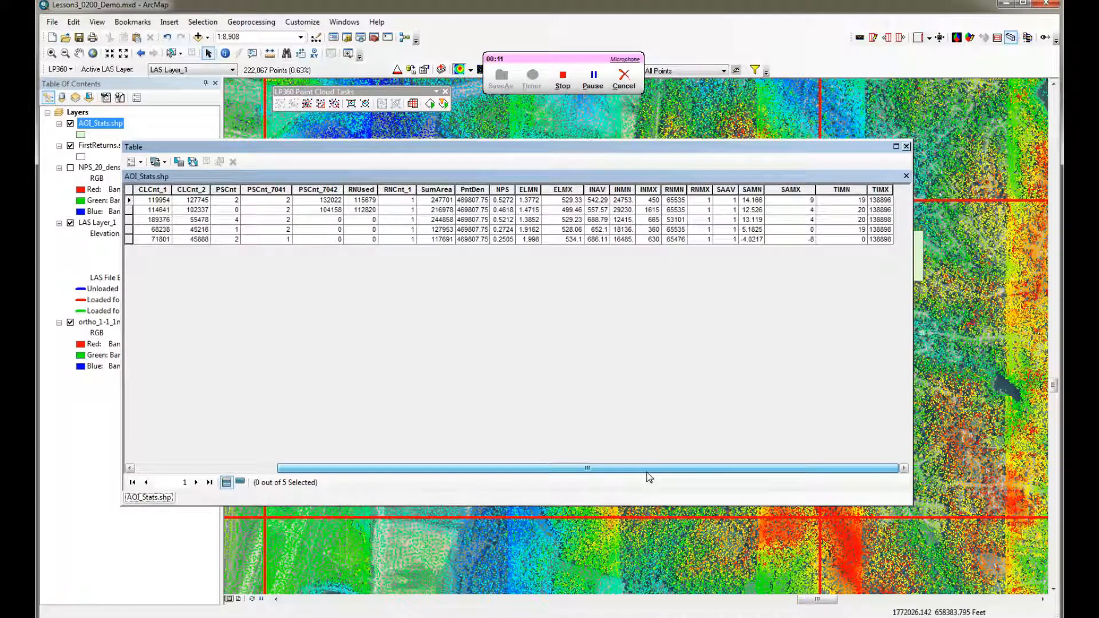